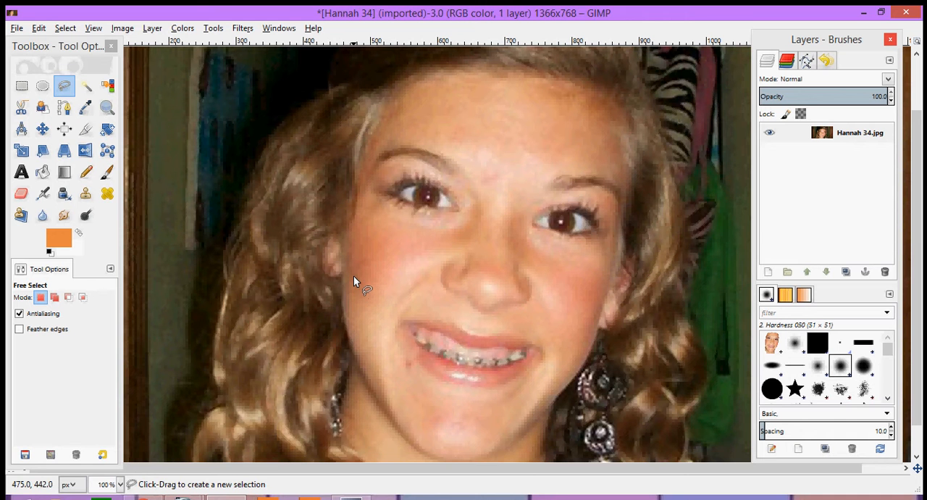
- Outline the face and neck along the hairline and jaw with Free Select and close the outline as a selection
left_click(354, 275)
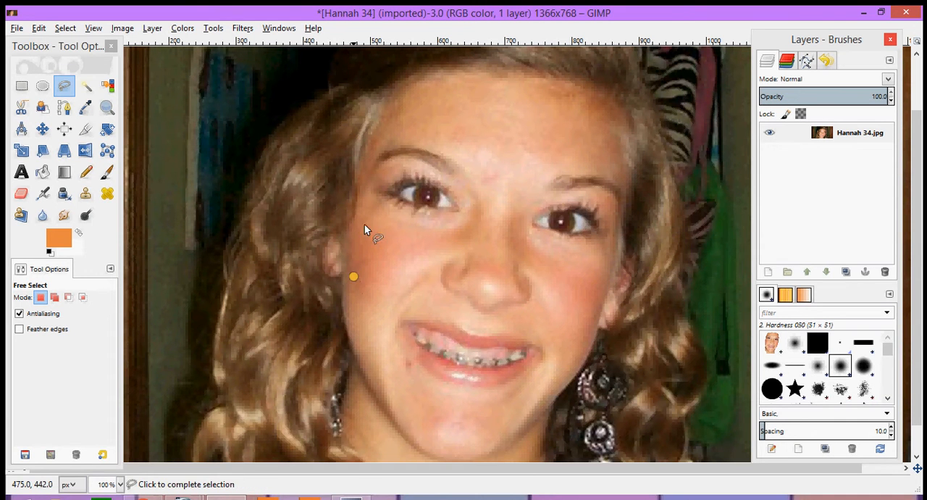
left_click(365, 158)
left_click(407, 92)
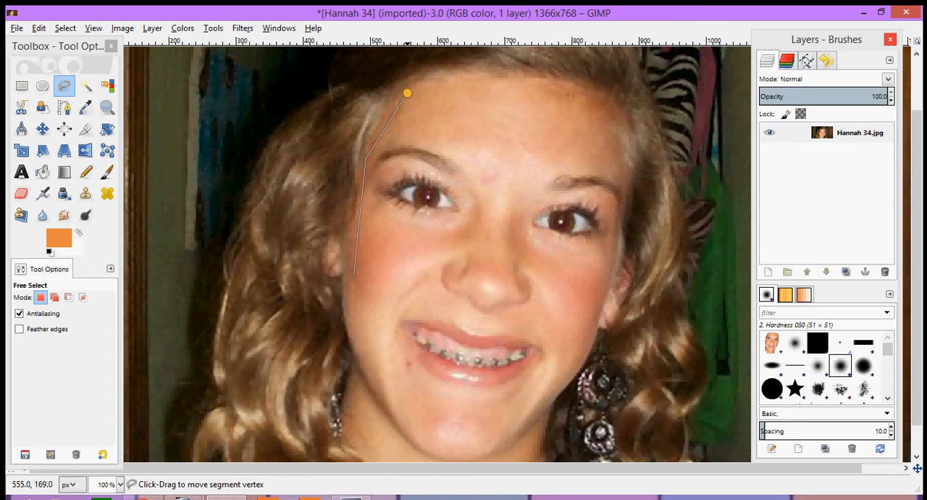
left_click(493, 85)
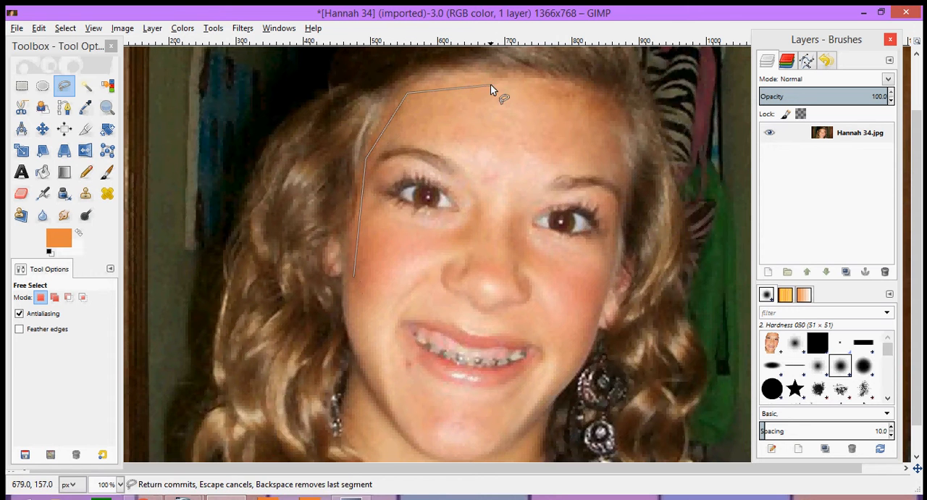
left_click(575, 95)
left_click(610, 131)
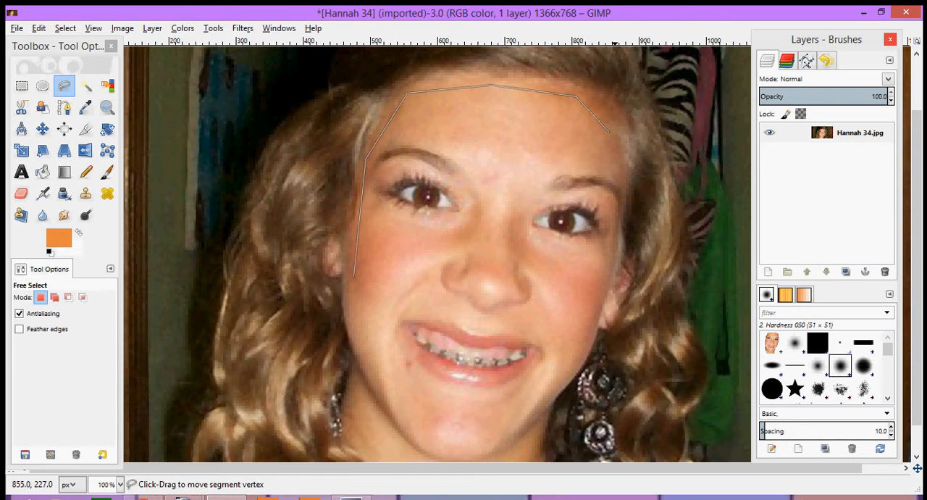
left_click(617, 187)
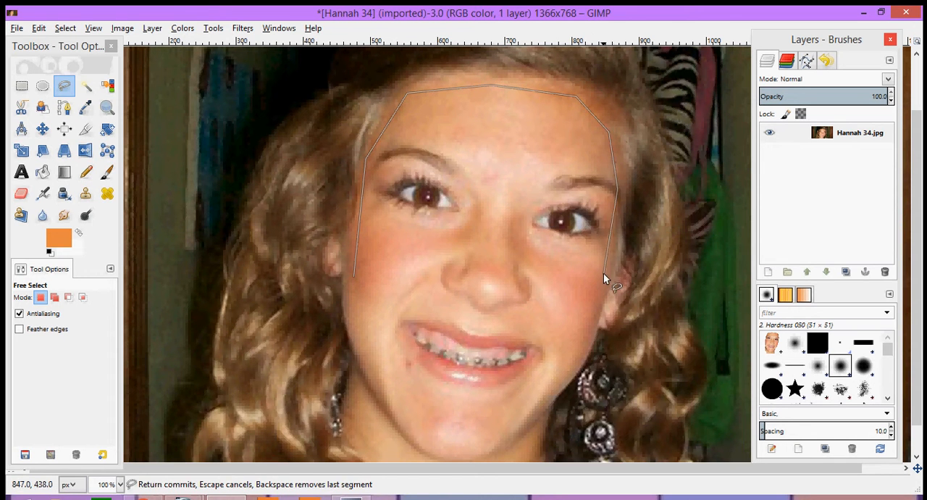
left_click(603, 273)
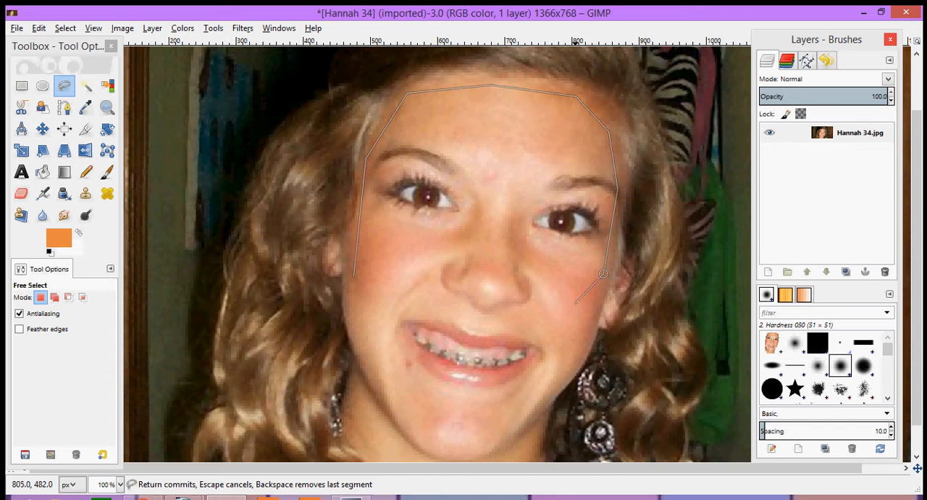
left_click(574, 364)
left_click(544, 395)
scroll(544, 395, "down", 1)
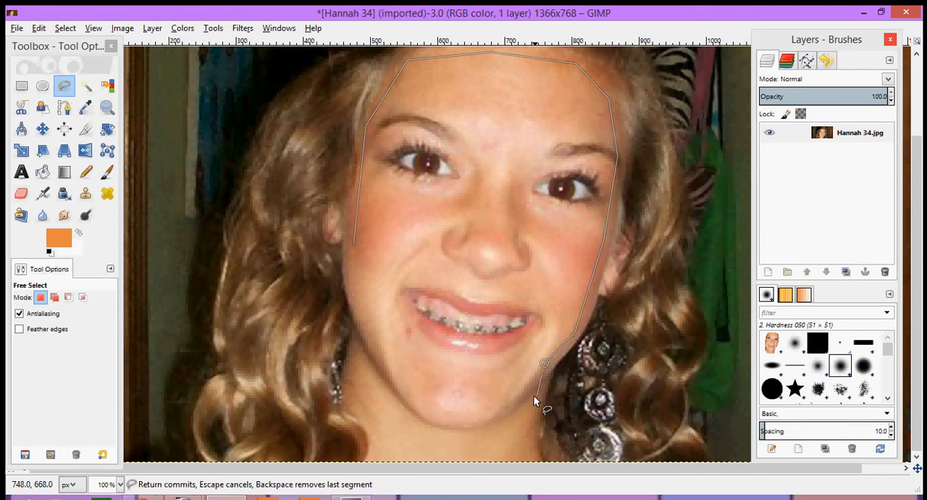
scroll(533, 400, "down", 1)
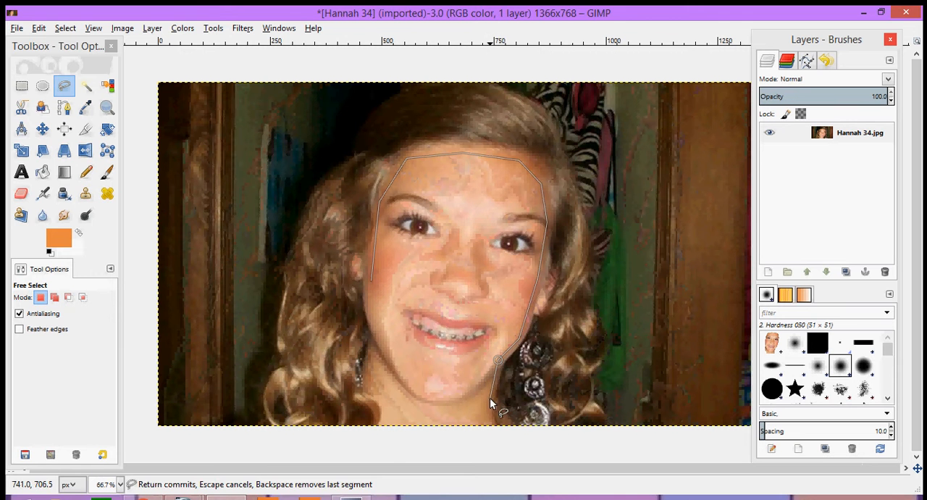
left_click(491, 425)
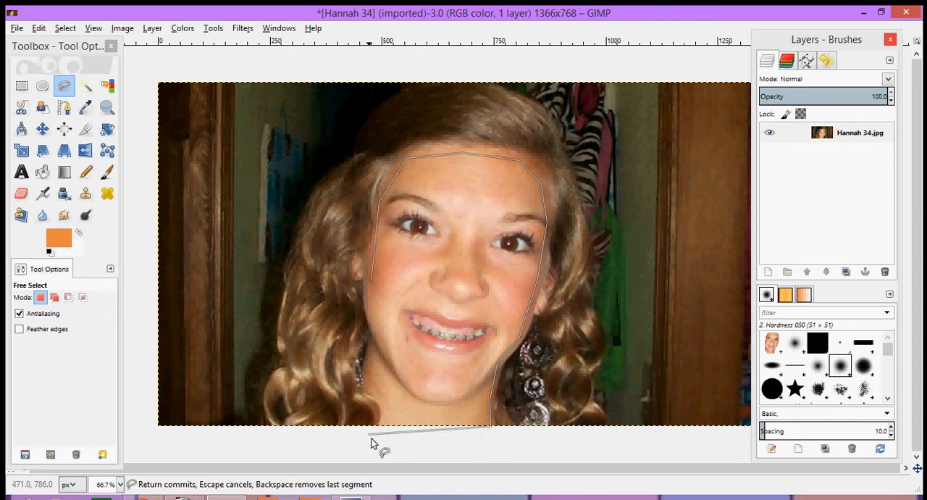
left_click(386, 427)
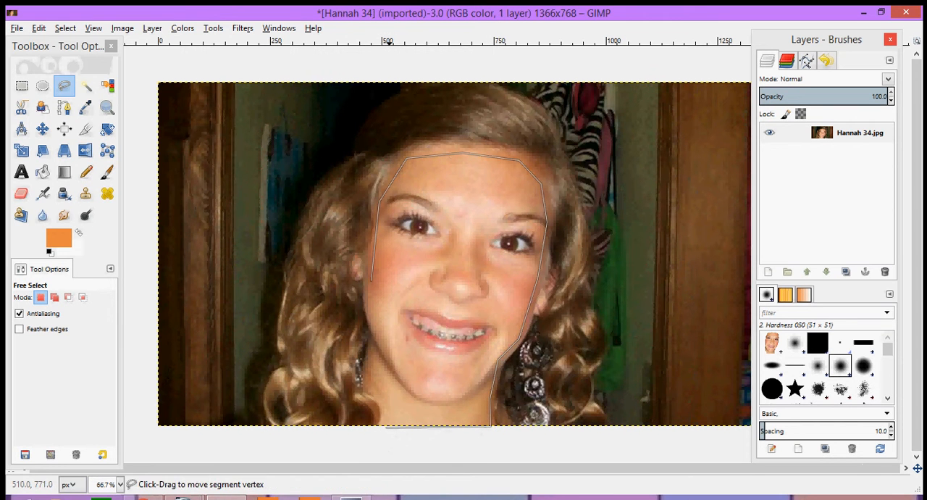
left_click(384, 400)
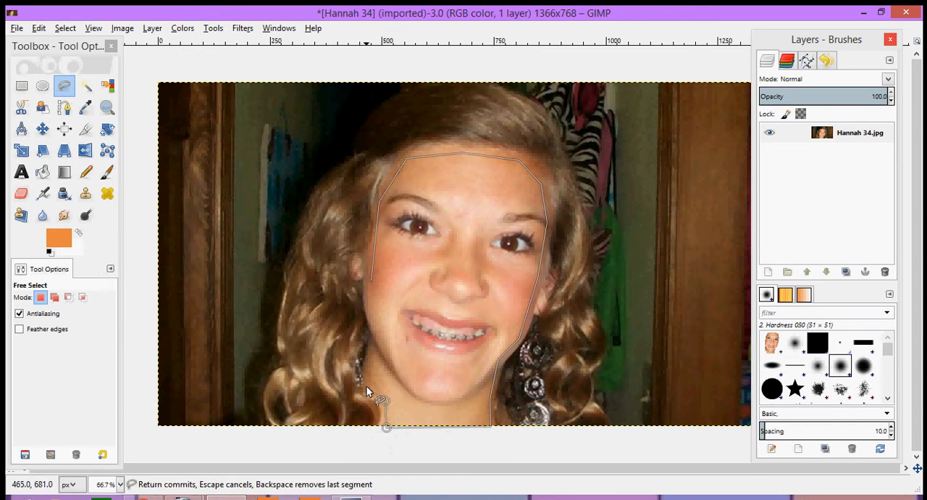
left_click(375, 330)
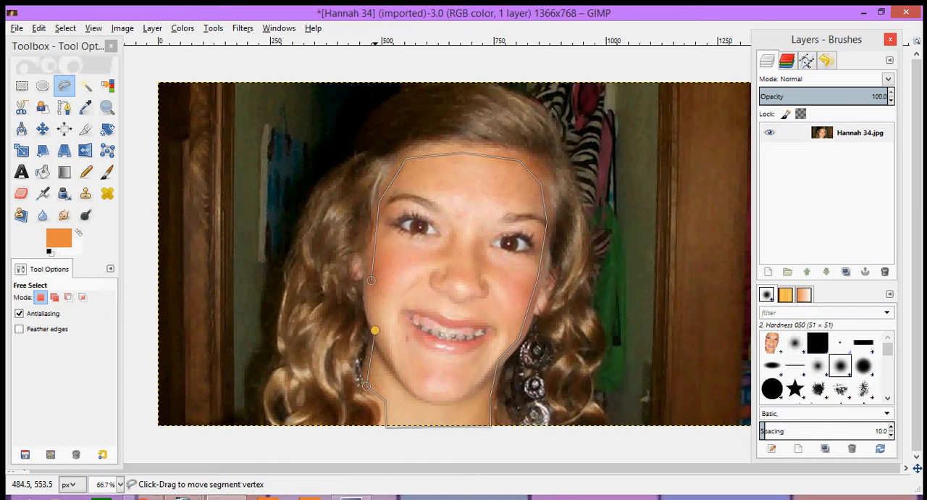
left_click(370, 280)
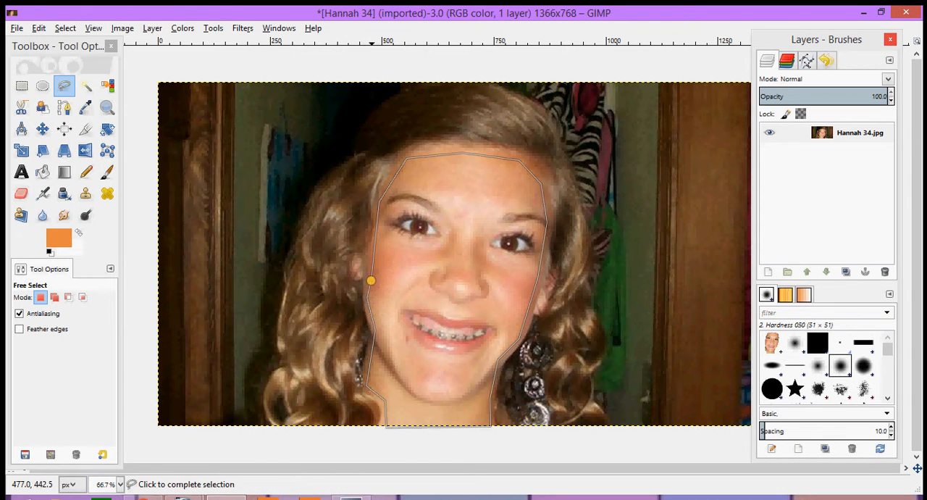
left_click(432, 324)
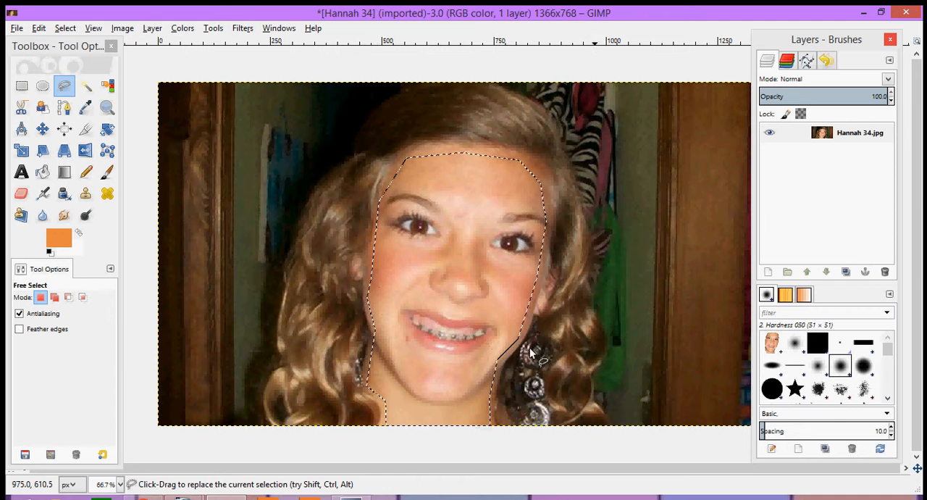
- Copy the selected face and neck onto a new layer of their own, and hide the original photo layer
key("ctrl+c")
key("ctrl+v")
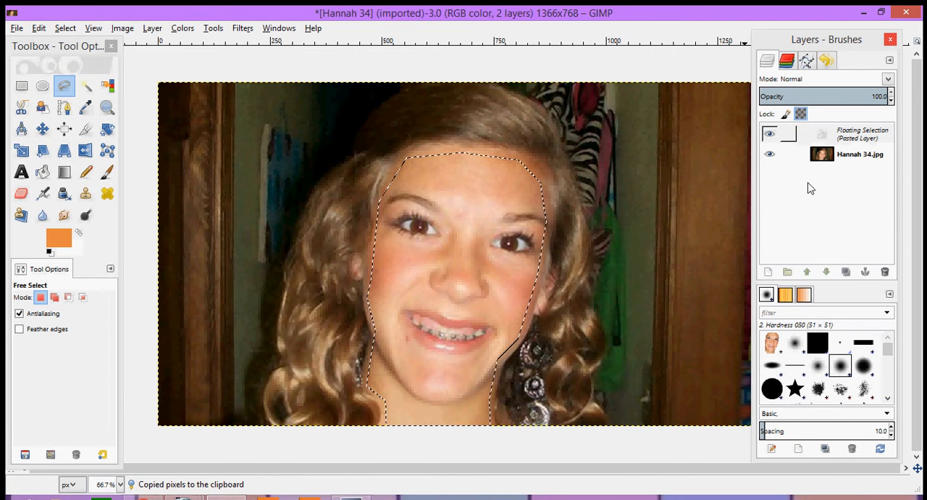
left_click(767, 273)
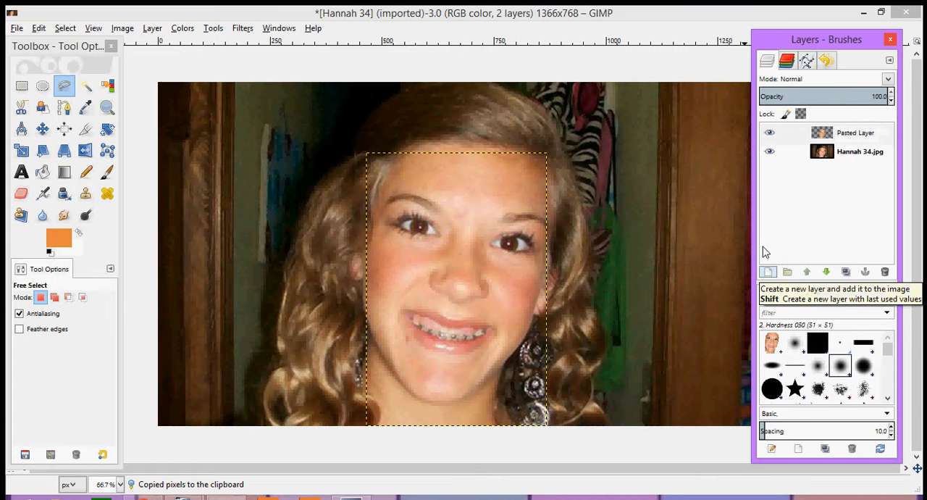
left_click(770, 153)
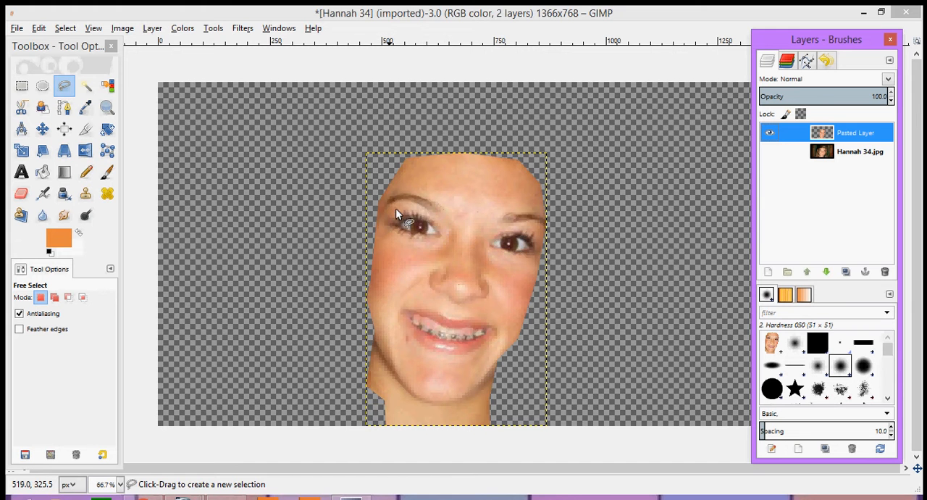
- Outline the eye on the left side of the face, lashes included, as a closed Free Select selection
scroll(392, 202, "up", 1)
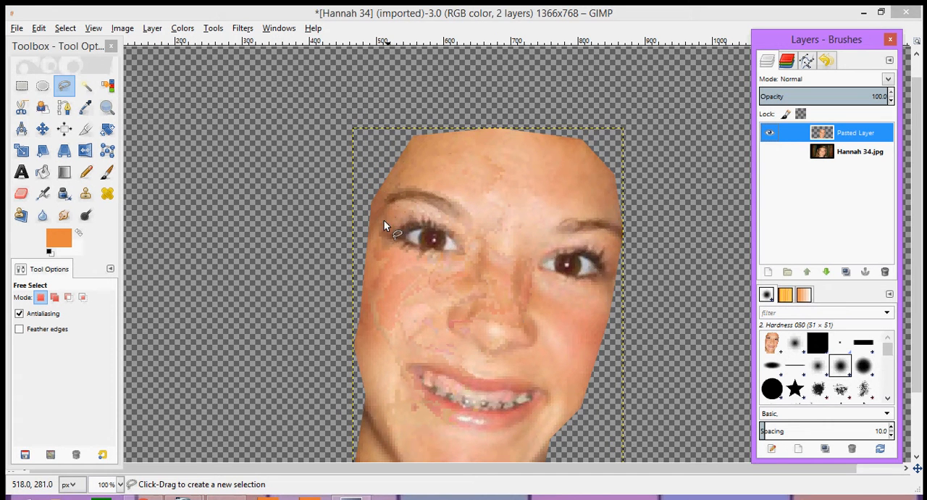
left_click(382, 227)
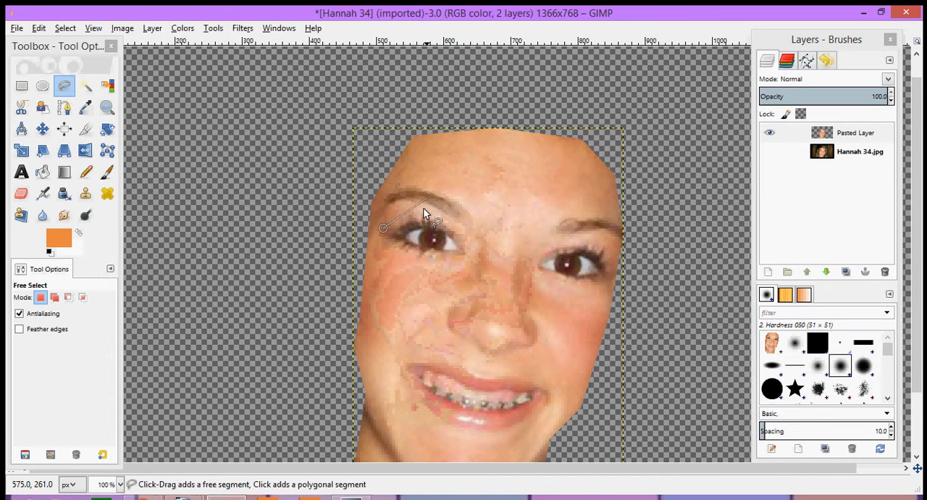
left_click(410, 212)
left_click(441, 216)
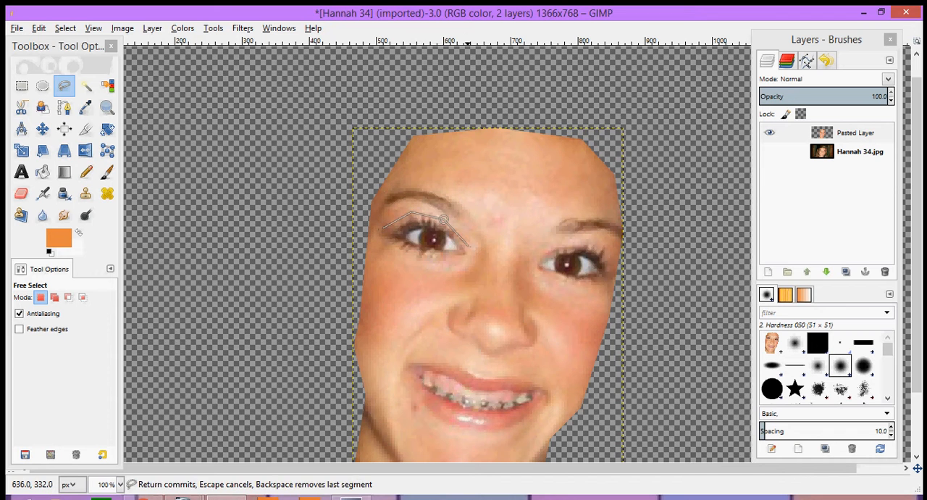
left_click(468, 253)
left_click(446, 262)
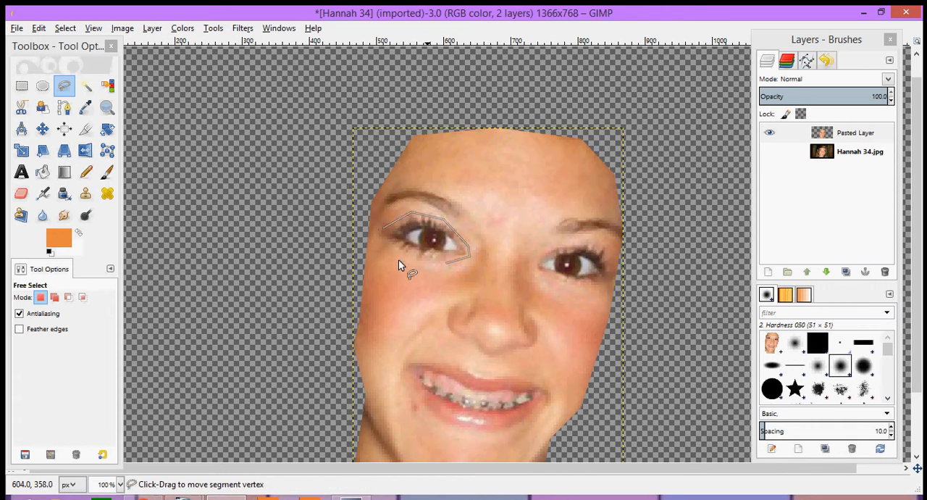
left_click(399, 257)
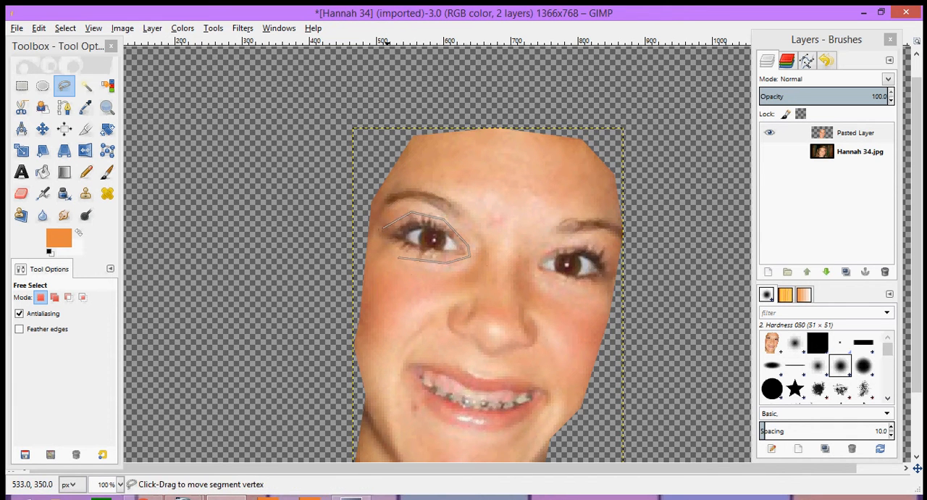
left_click(382, 228)
- Add the eyebrow above the left-hand eye to the selection with a closed outline
left_click(378, 211)
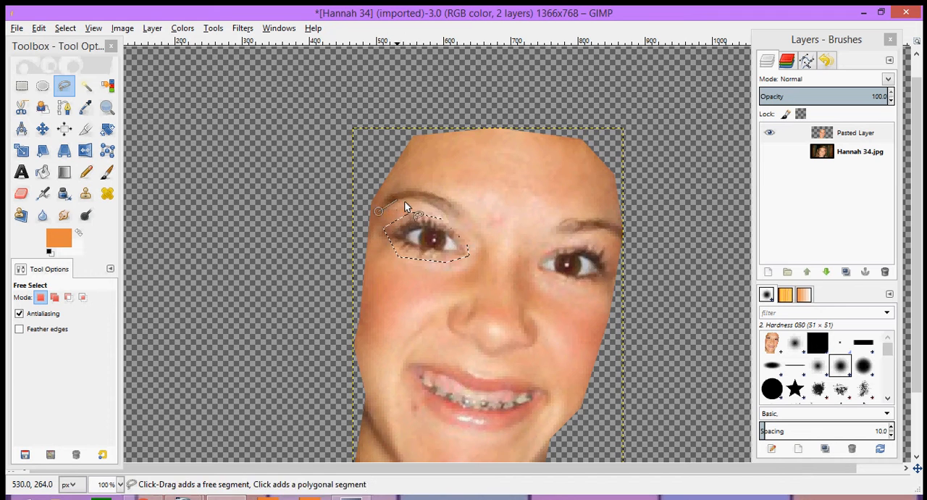
left_click(407, 202)
left_click(444, 212)
left_click(457, 220)
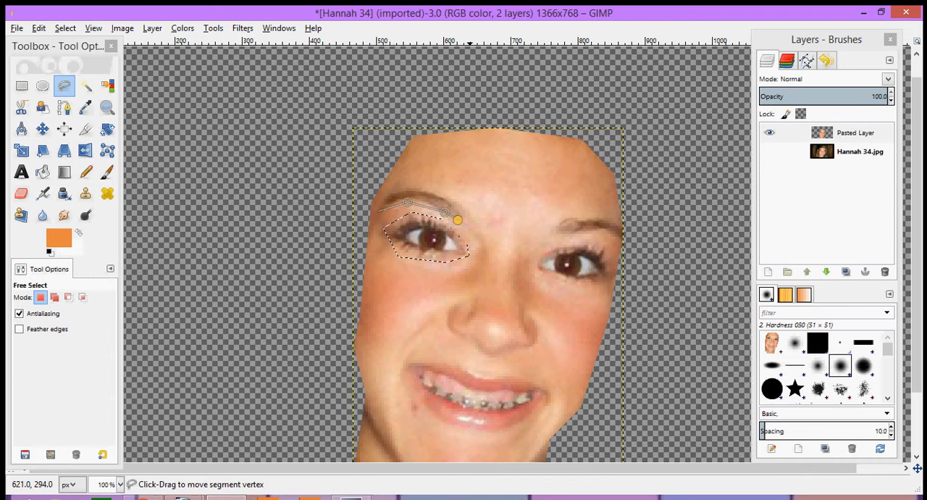
left_click(469, 217)
left_click(449, 192)
left_click(405, 190)
left_click(378, 211)
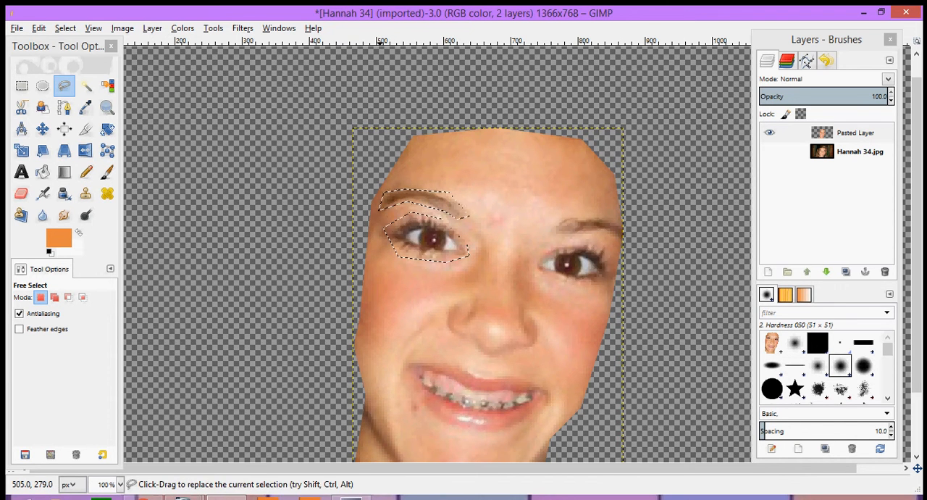
- Try to add the eye on the right side of the face to the existing eye and eyebrow selection
left_click(539, 250)
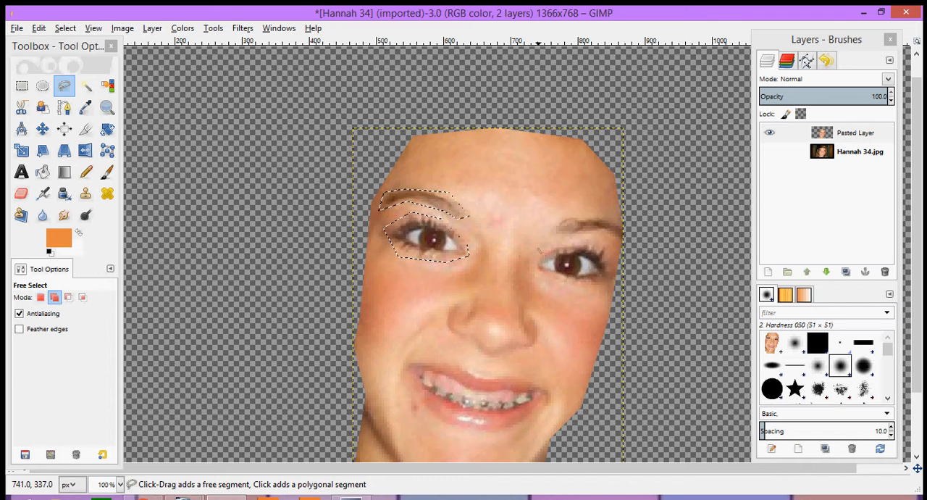
left_click(579, 242)
left_click(603, 244)
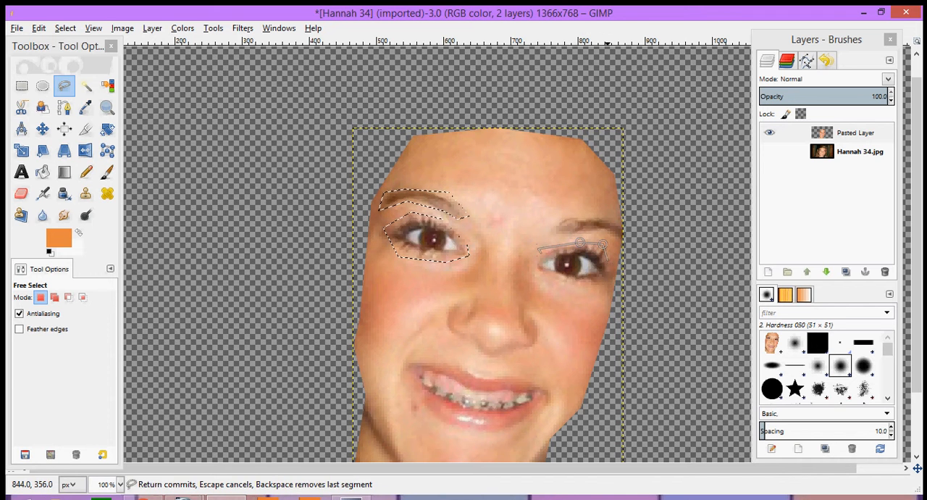
left_click(616, 270)
left_click(614, 284)
left_click(568, 286)
double_click(549, 286)
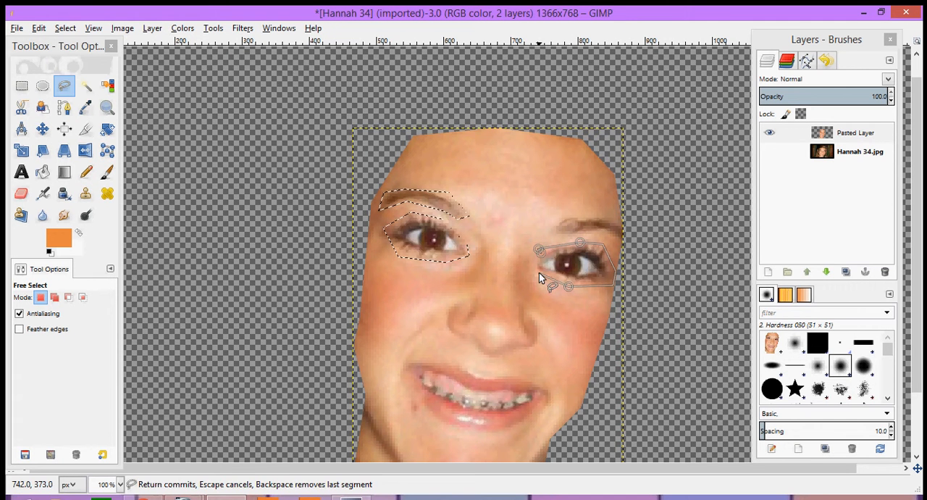
left_click(556, 247)
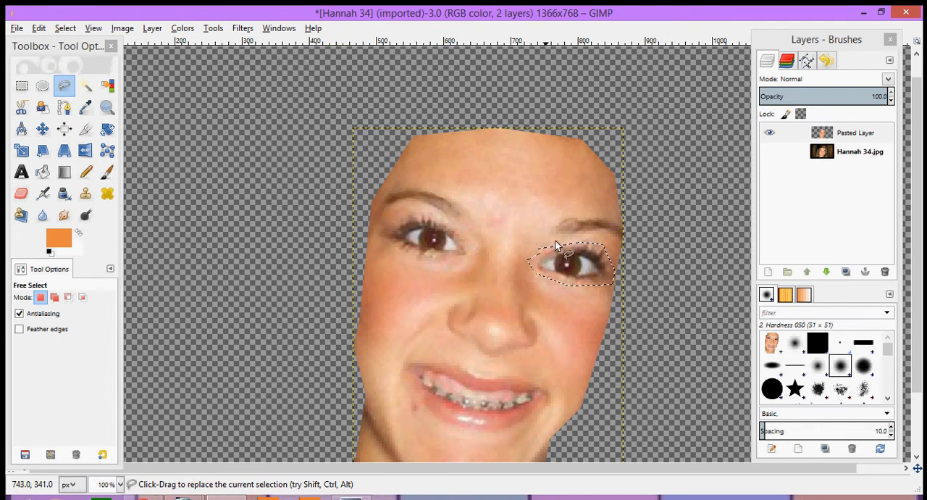
- Outline the left-hand eye and its eyebrow together as one closed Free Select selection
key("shift")
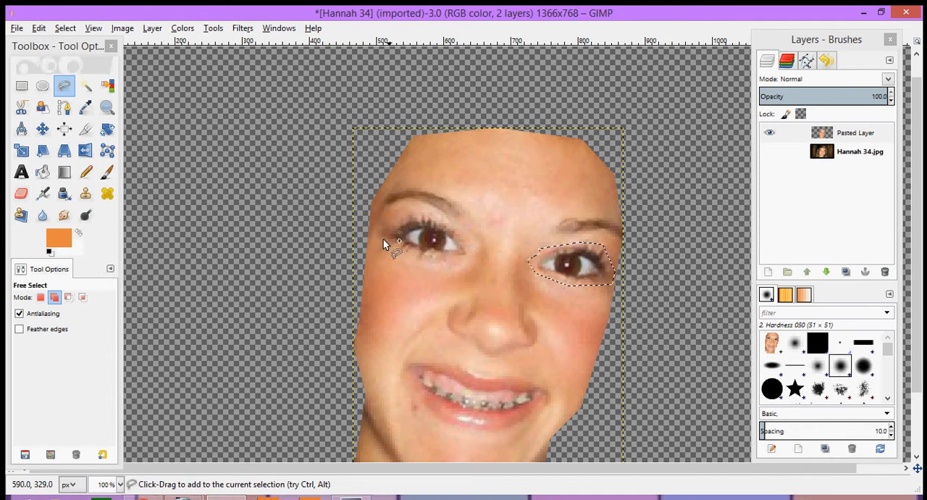
left_click(383, 240)
left_click(422, 257)
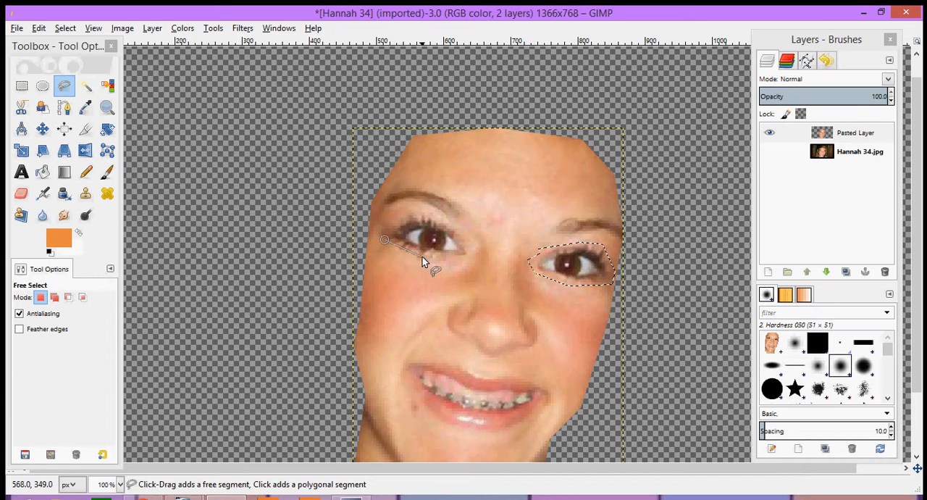
left_click(469, 257)
left_click(475, 238)
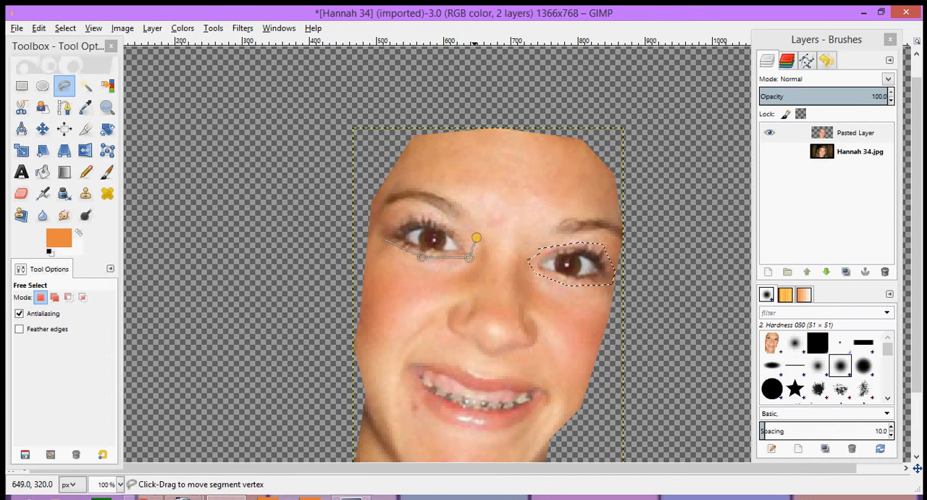
left_click(467, 208)
left_click(424, 187)
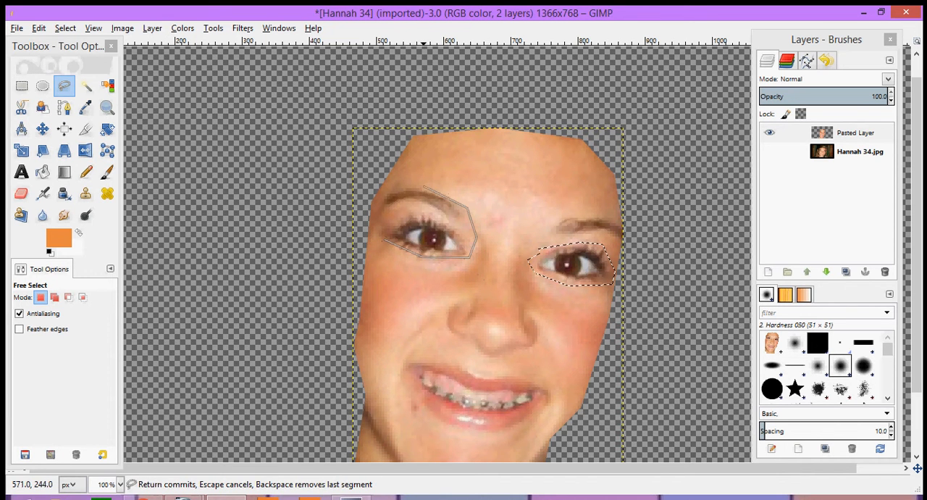
left_click(384, 191)
left_click(363, 205)
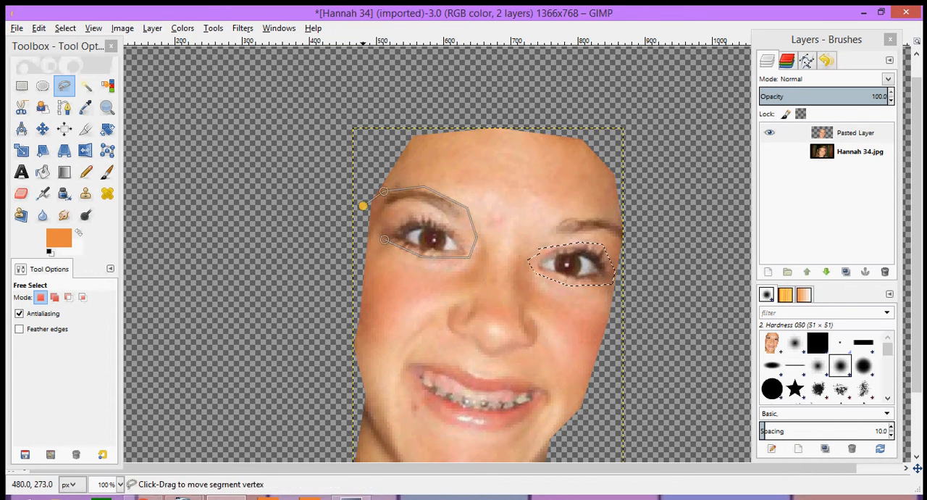
left_click(384, 241)
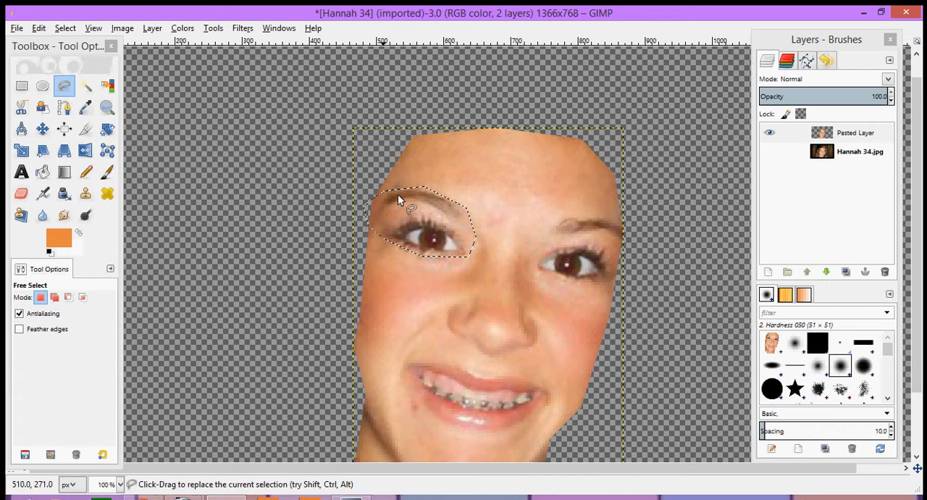
- Subtract the strip of eyelid skin between the left-hand eye and its eyebrow from the selection with a closed outline
left_click(385, 212, "ctrl")
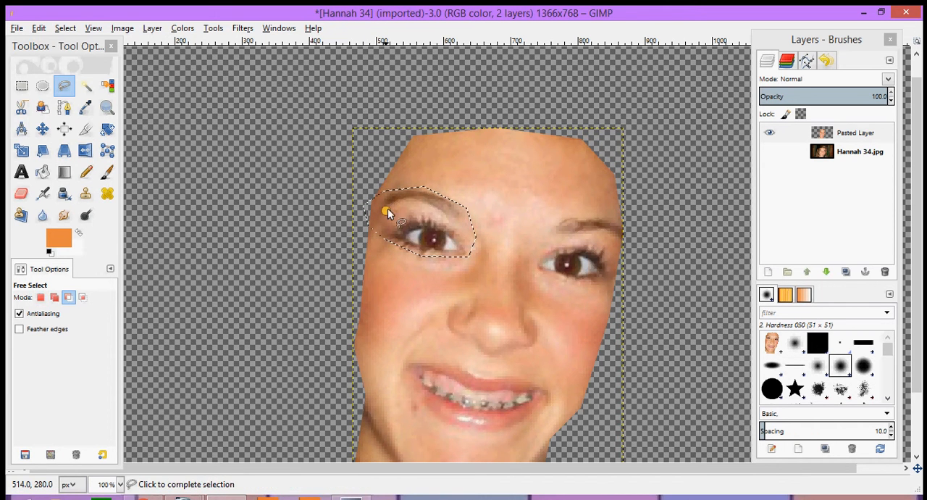
left_click(409, 202)
left_click(435, 212)
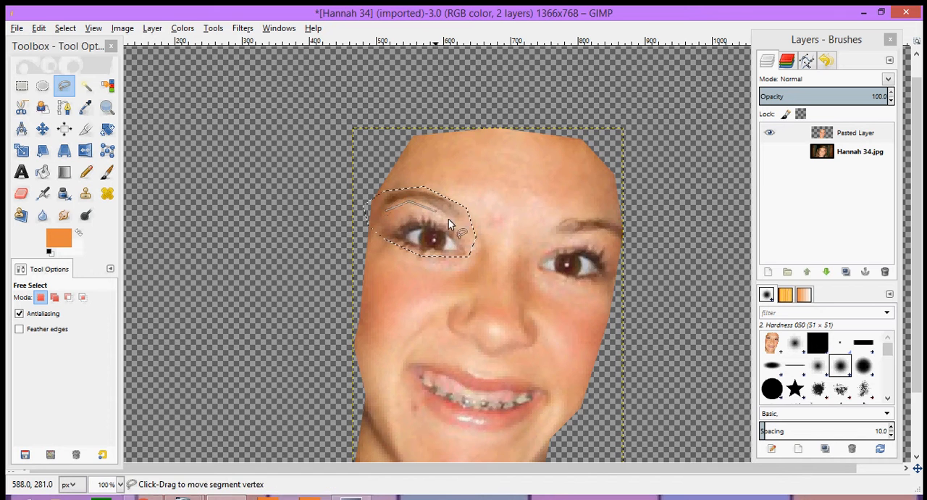
left_click(459, 226)
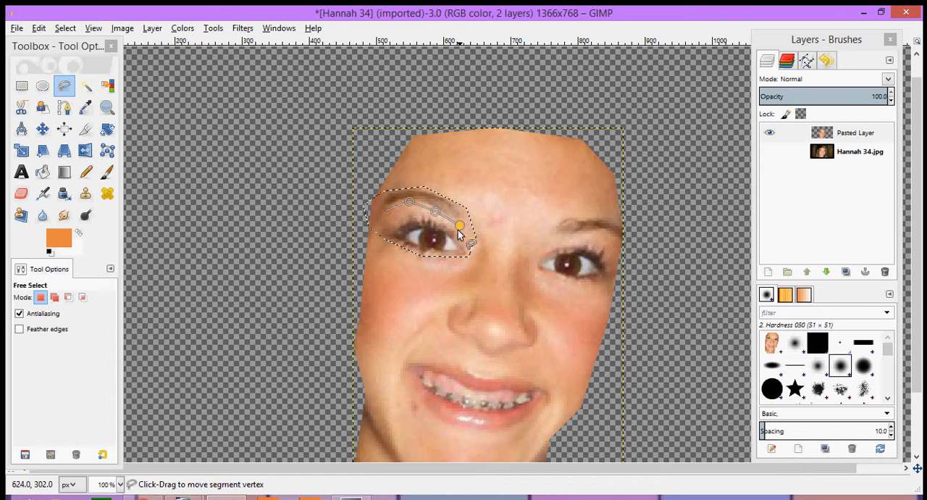
left_click(385, 212)
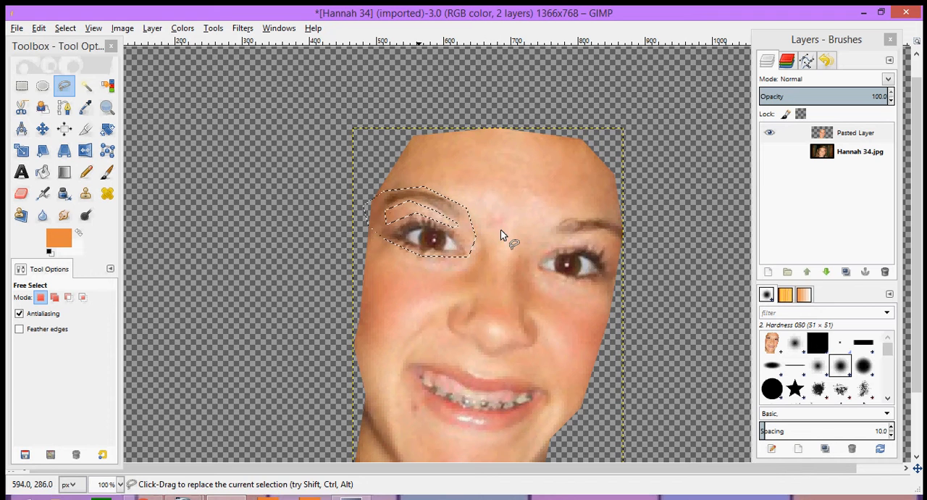
- Add the right-hand eye, lashes included, to the existing selection with a closed Free Select outline
left_click(532, 250, "shift")
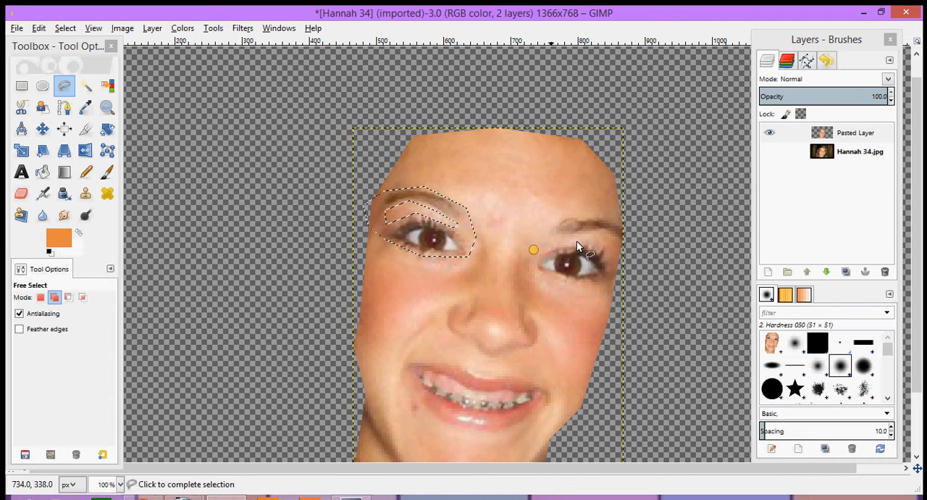
left_click(578, 240)
left_click(606, 254)
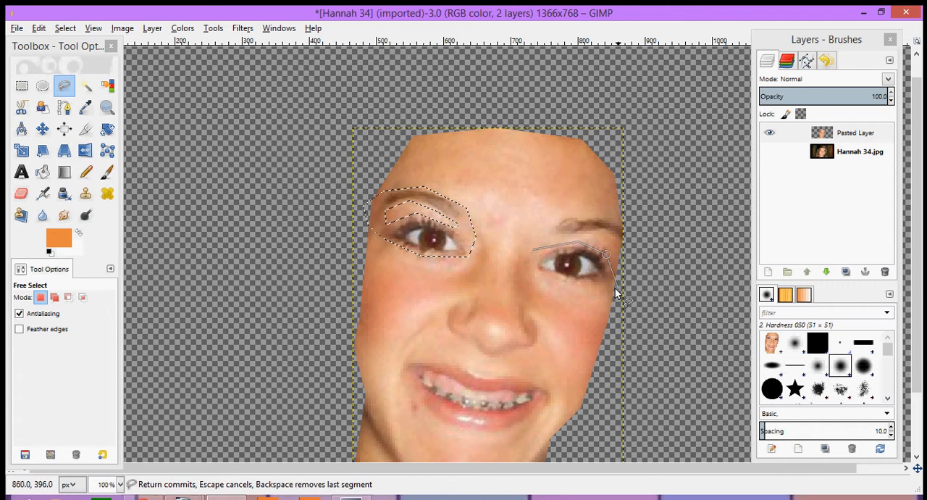
left_click(614, 286)
left_click(584, 283)
left_click(543, 283)
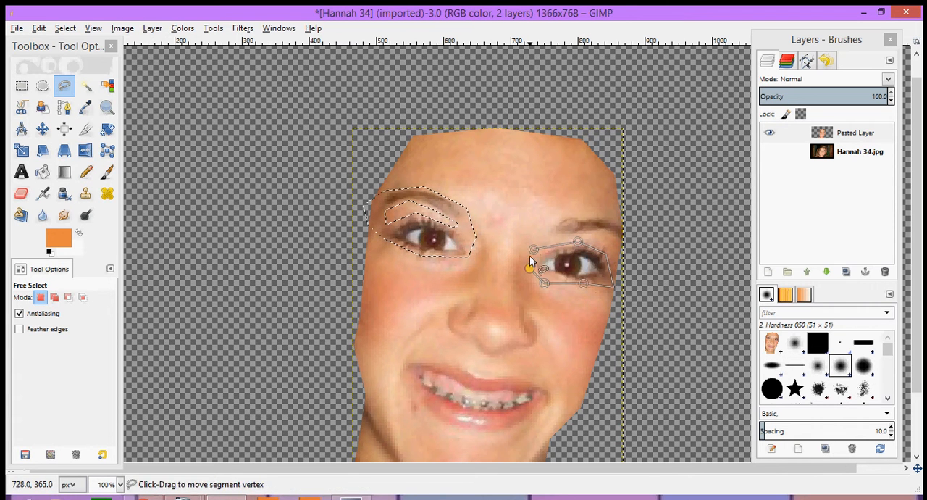
left_click(532, 249)
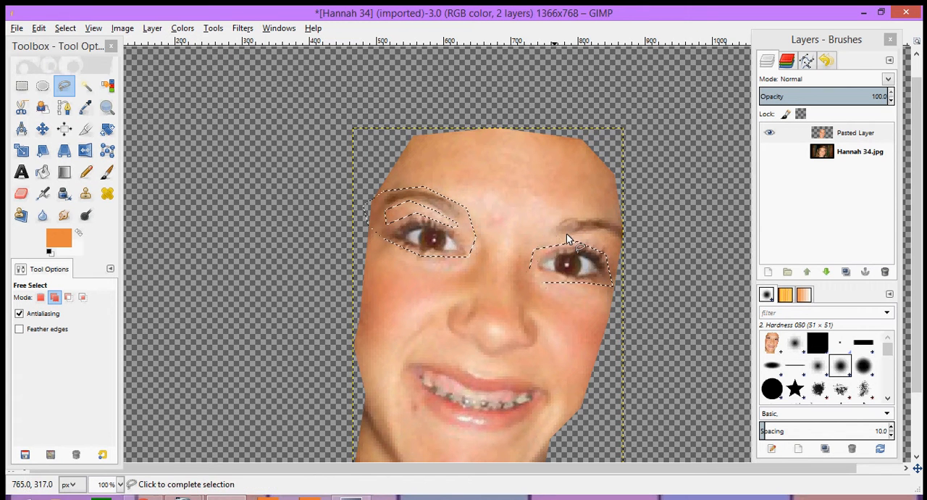
- Add the eyebrow above the right-hand eye to the selection with a closed outline
left_click(604, 231)
left_click(622, 244)
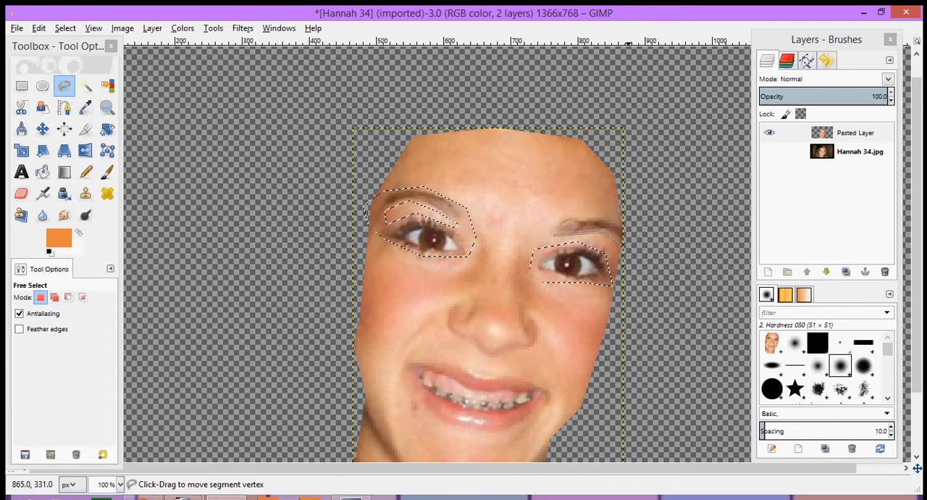
left_click(606, 216)
left_click(562, 212)
left_click(551, 241)
left_click(552, 241)
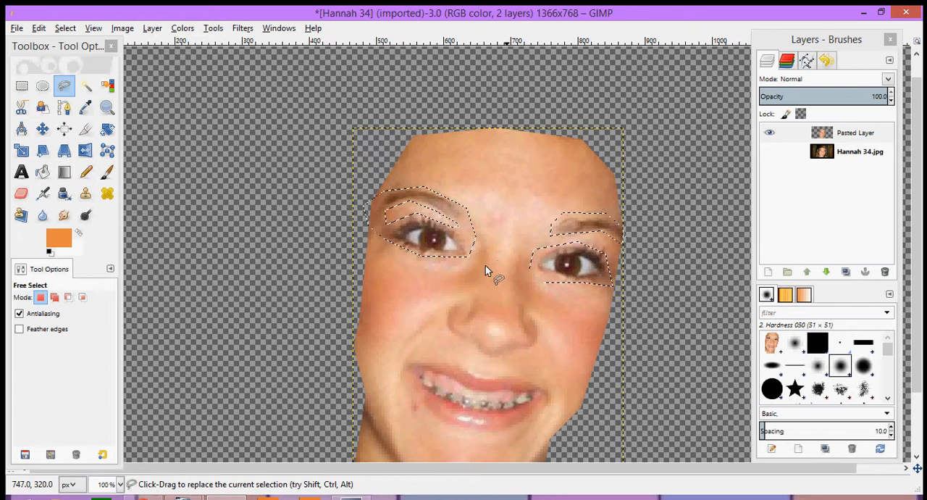
- Add the whole mouth to the selection by tracing closely around the outside of the lips
scroll(485, 265, "down", 5)
left_click(404, 285, "shift")
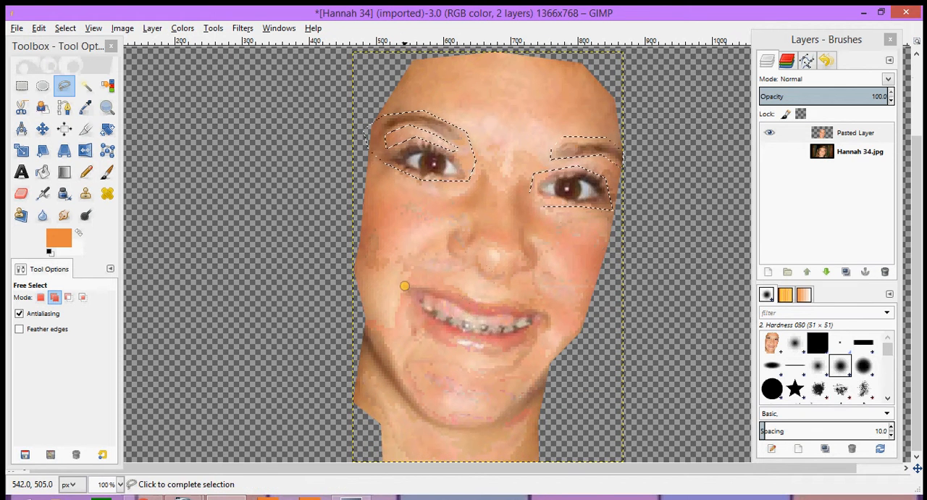
left_click(453, 284)
left_click(479, 294)
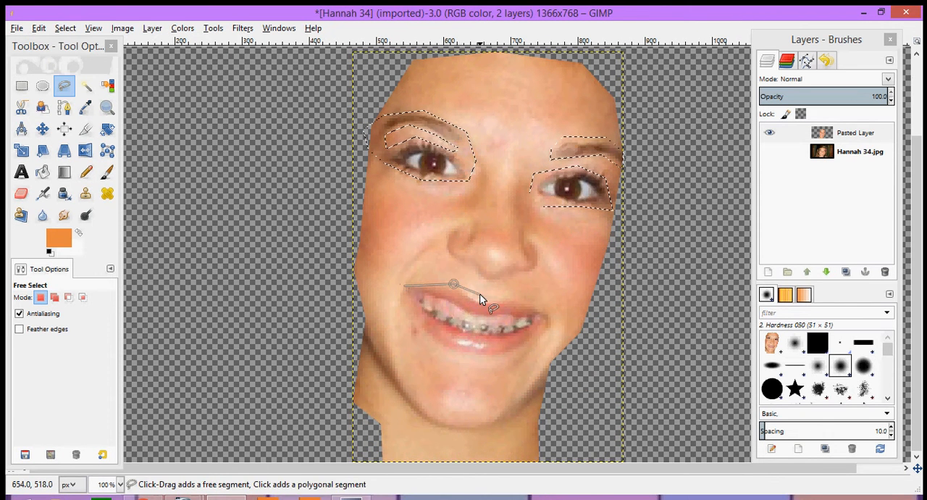
left_click(517, 295)
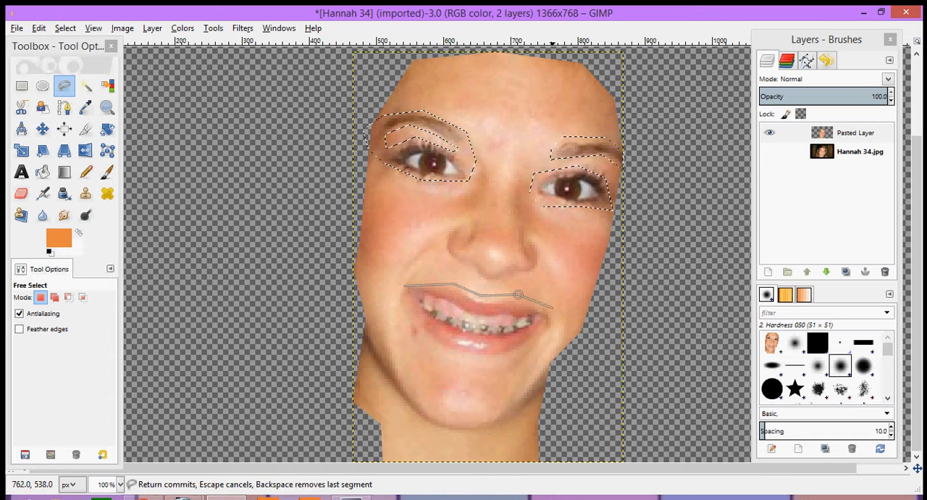
left_click(553, 314)
left_click(518, 348)
left_click(475, 359)
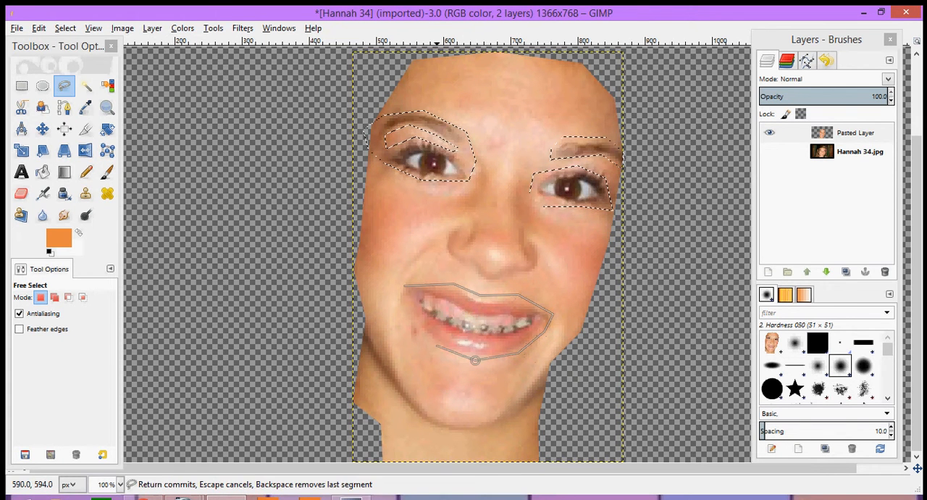
left_click(422, 336)
left_click(397, 293)
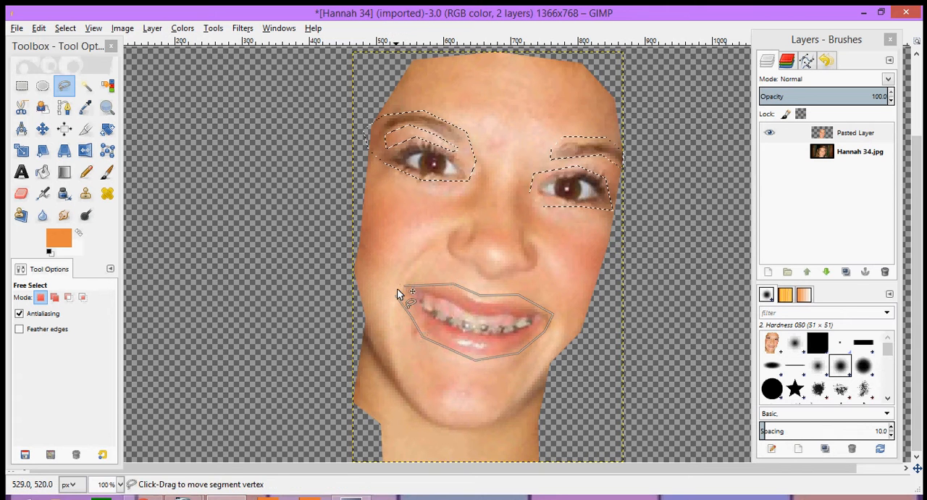
left_click(405, 287)
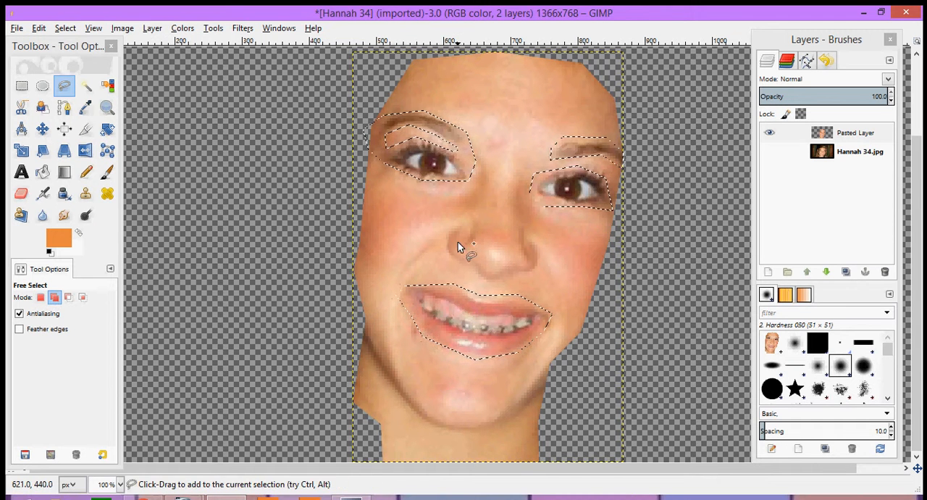
- Add a U-shaped outline around both nostrils and the underside of the nose to the selection, leaving out the nose tip
left_click(451, 222, "shift")
left_click(476, 216)
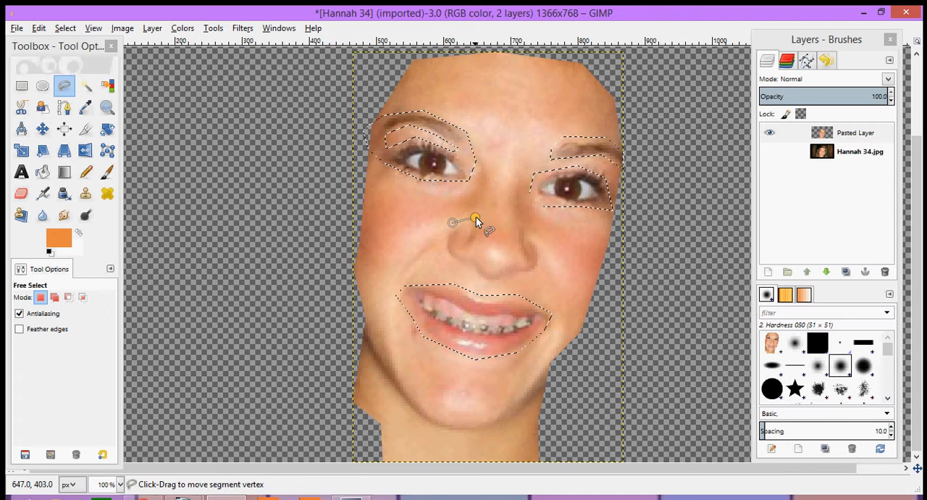
left_click(478, 239)
left_click(470, 248)
left_click(490, 262)
left_click(514, 259)
left_click(515, 226)
left_click(524, 223)
left_click(541, 250)
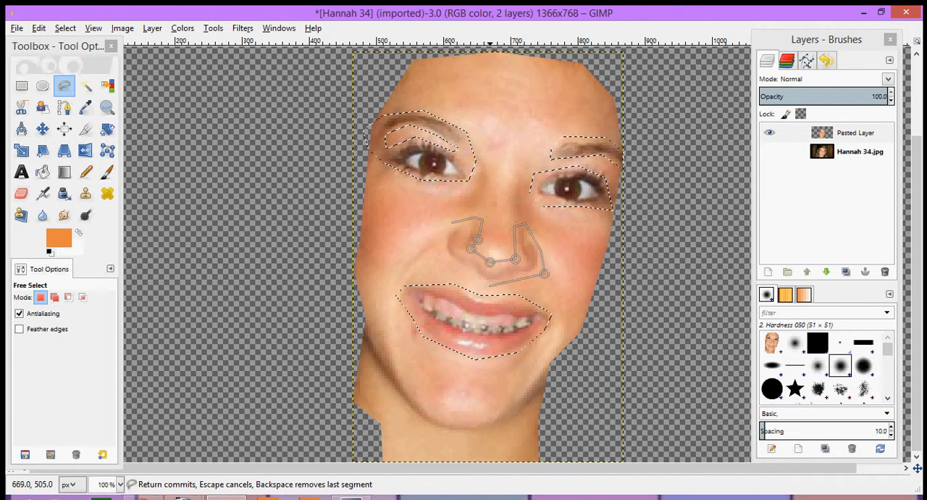
left_click(491, 284)
left_click(458, 271)
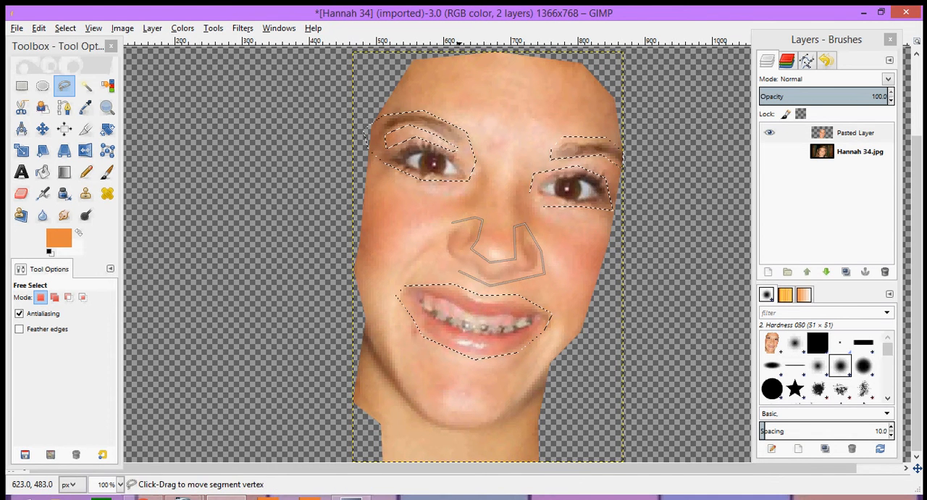
left_click(438, 251)
left_click(449, 221)
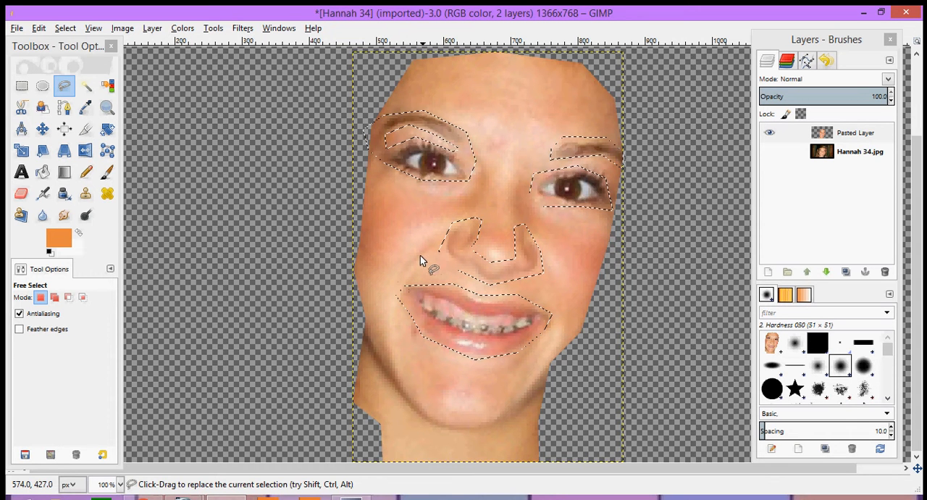
- Try to cut out the smile crease between the nose and the left-hand corner of the mouth with a closed outline
left_click(403, 279)
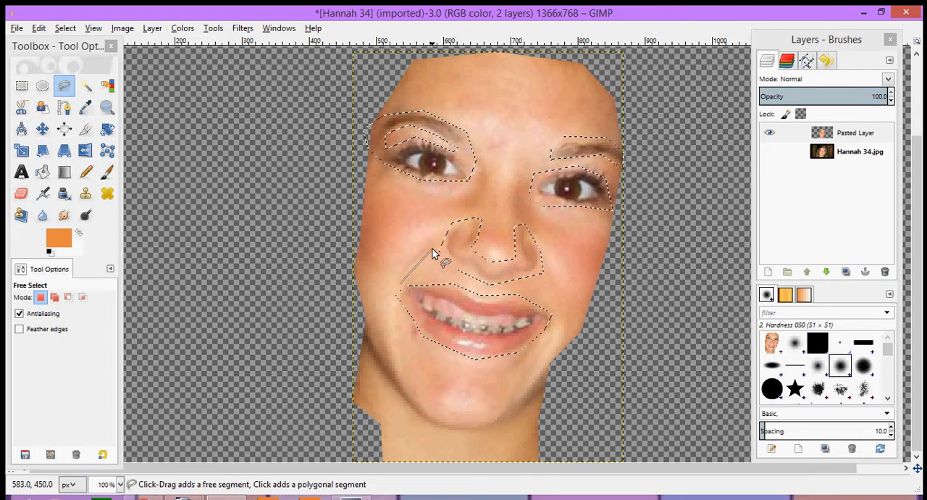
left_click(432, 248)
left_click(438, 237)
left_click(420, 246)
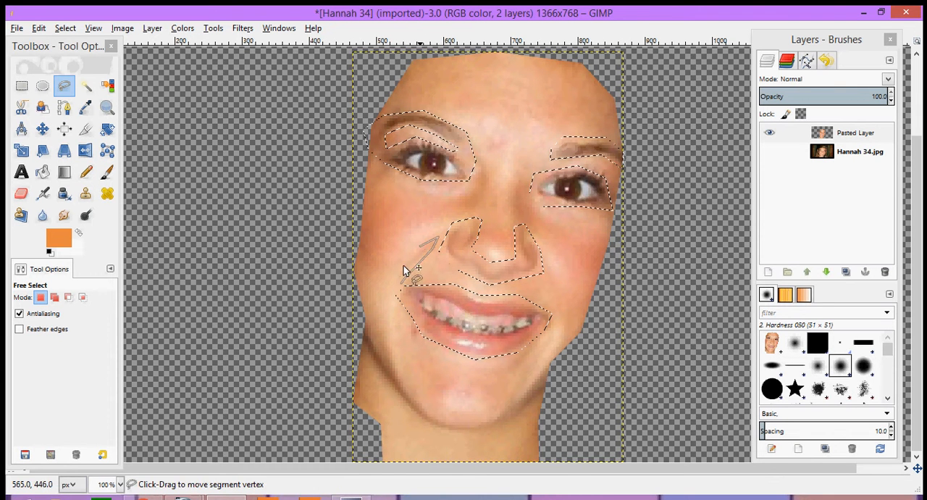
left_click(403, 268)
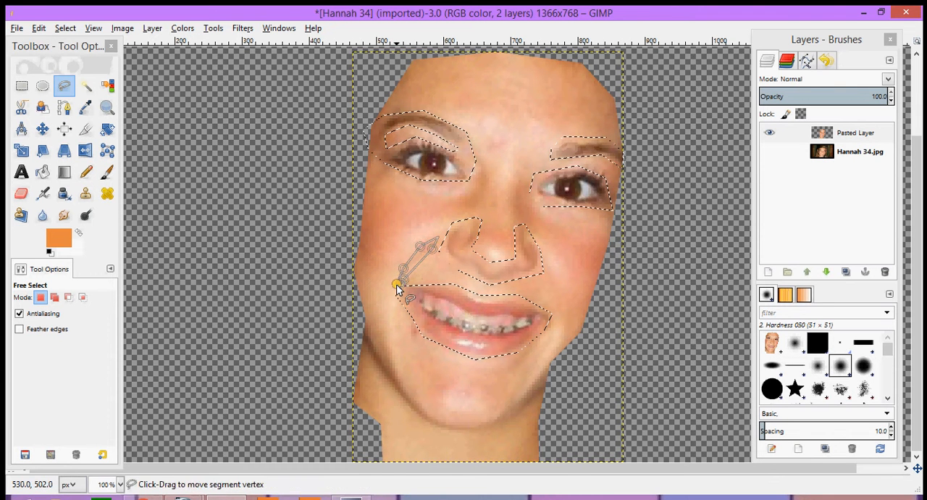
left_click(398, 286)
key("Return")
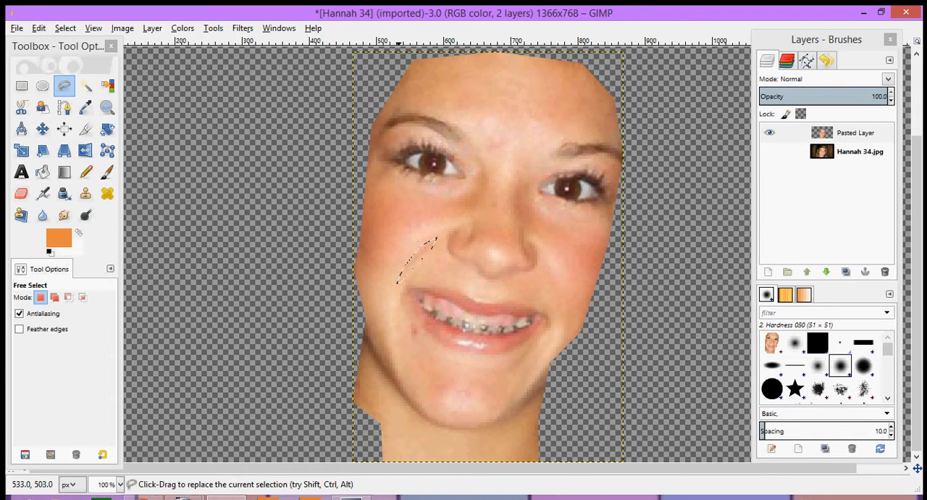
- Outline the shadow strip along the jaw and chin with Free Select, delete it from the face layer and deselect
left_click(365, 325, "shift")
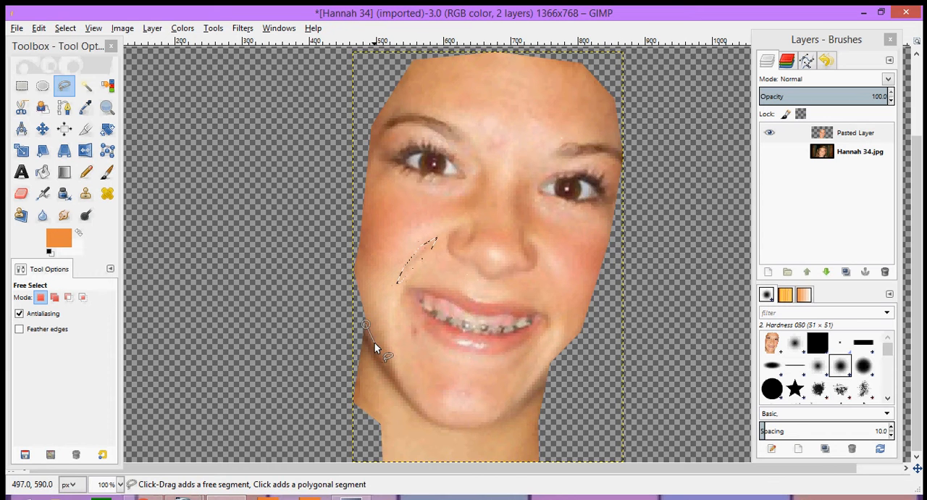
left_click(423, 404)
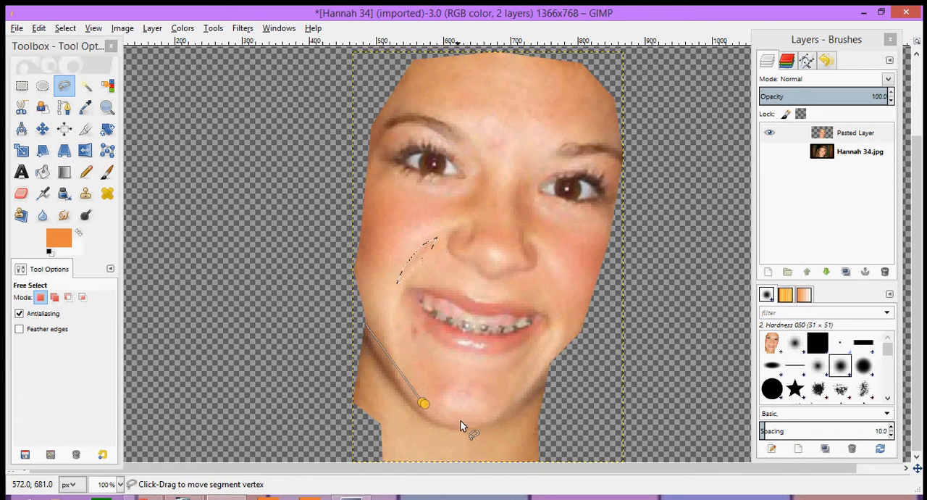
left_click(464, 420)
left_click(493, 413)
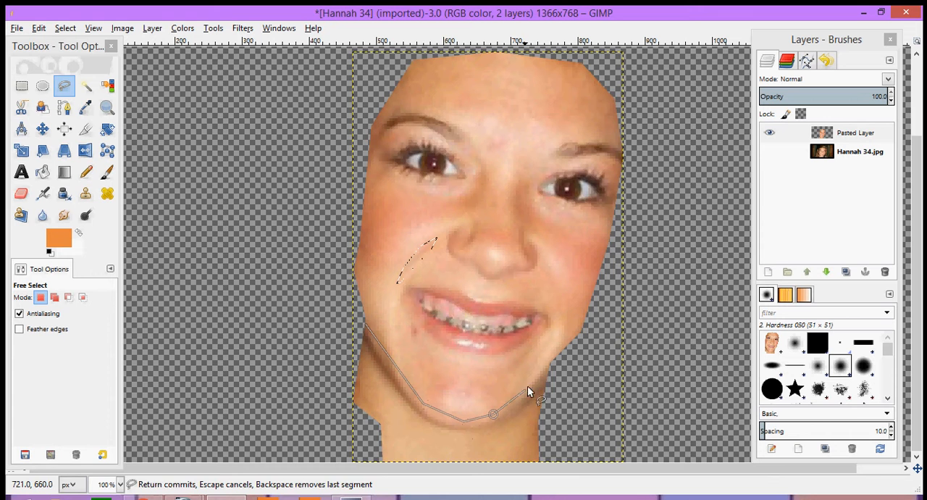
left_click(552, 376)
left_click(552, 395)
left_click(496, 430)
left_click(432, 430)
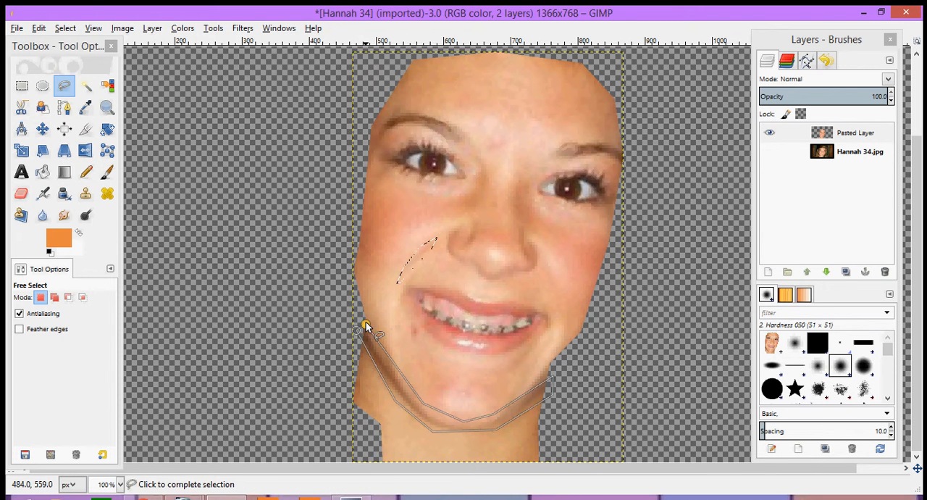
left_click(364, 325)
key("Delete")
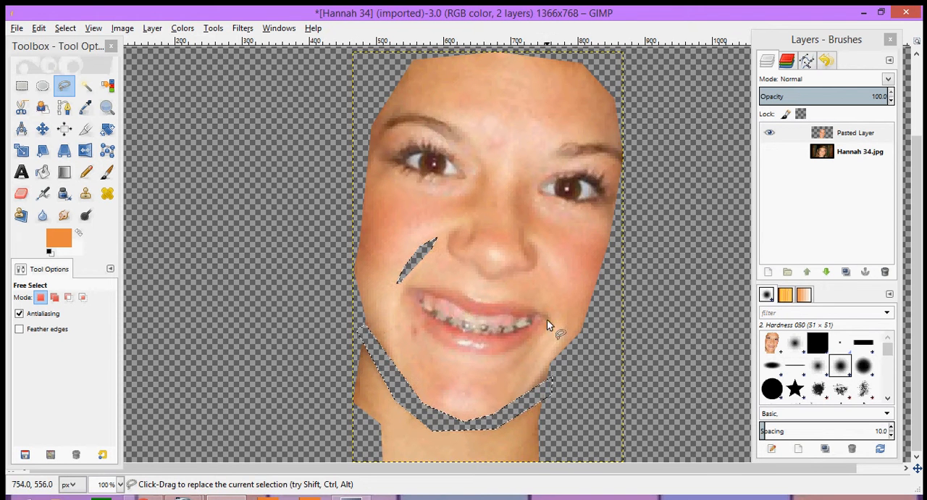
key("shift+ctrl+a")
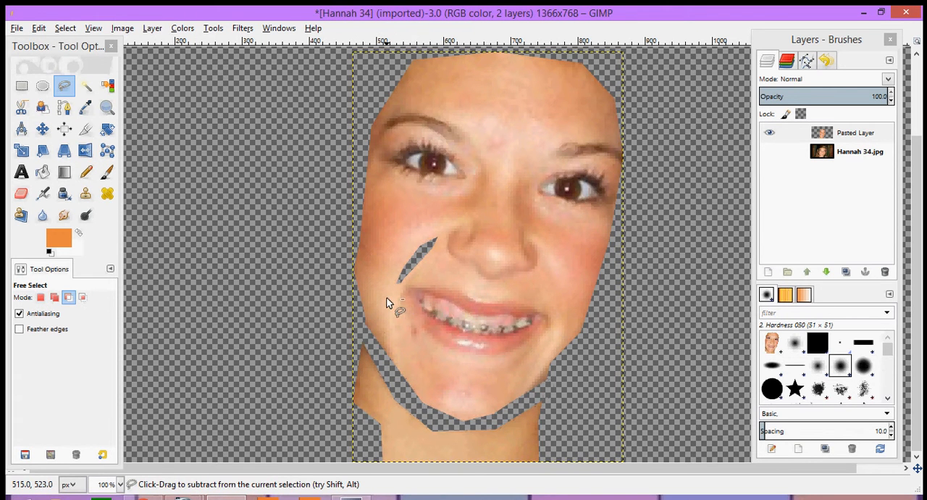
- Undo the jaw shadow and smile crease edits back to the combined selection of eyes, eyebrows, nose and mouth
key("ctrl+z")
key("ctrl+z")
key("ctrl+z")
key("ctrl+z")
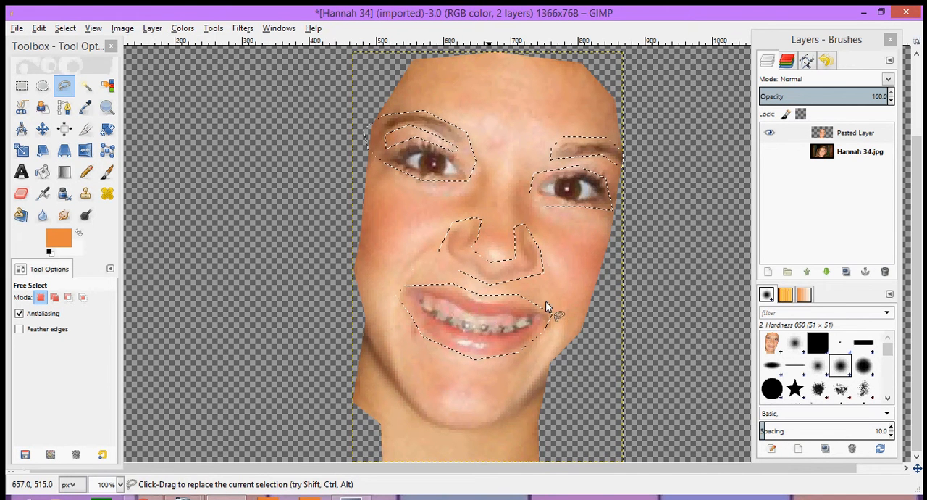
left_click(39, 29)
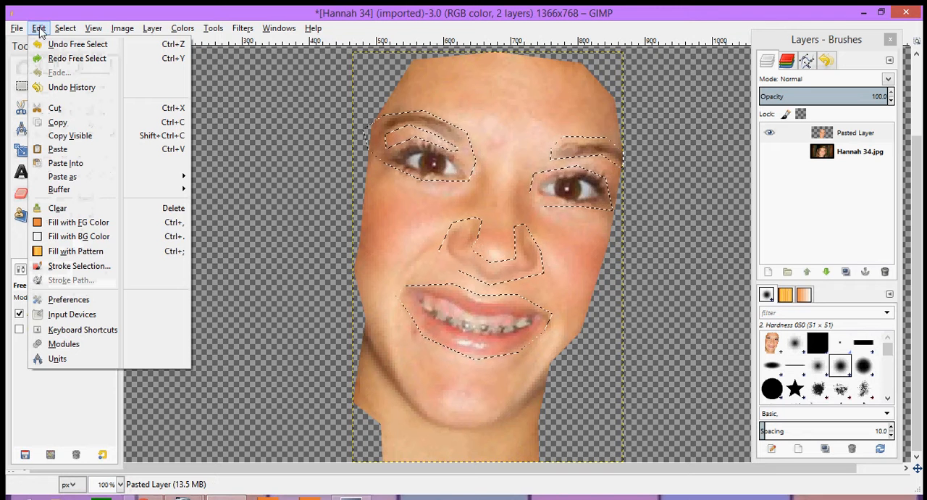
left_click(41, 27)
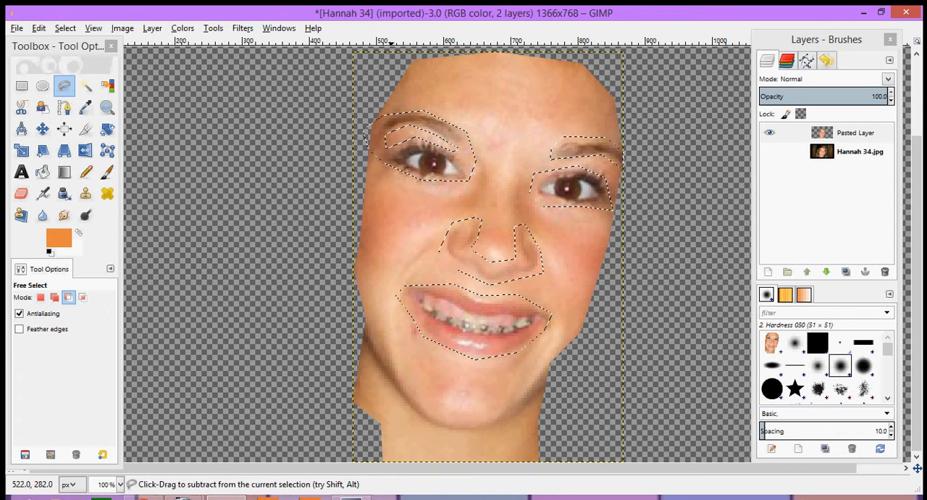
- Subtract the skin strip at the left-hand eye's outer corner from the selection, and delete the selected facial features from the layer, leaving nothing selected
left_click(386, 134, "ctrl")
left_click(351, 153)
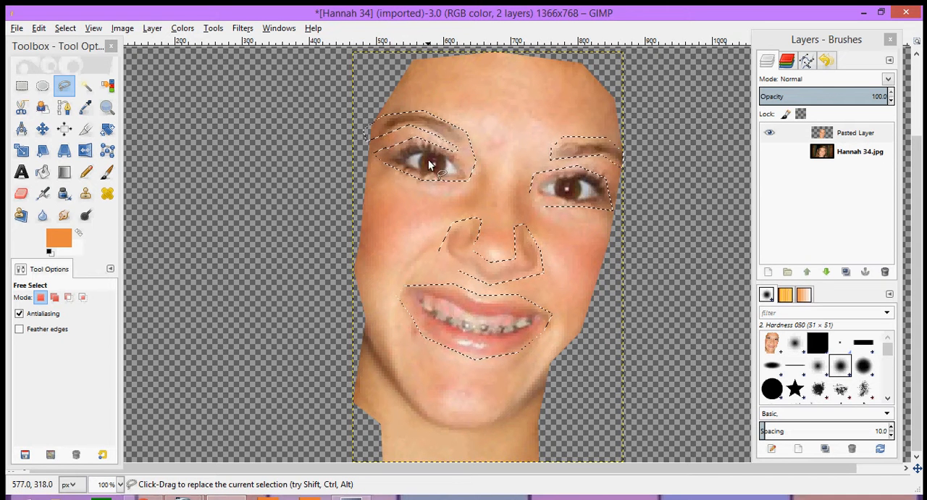
key("Delete")
key("shift+ctrl+a")
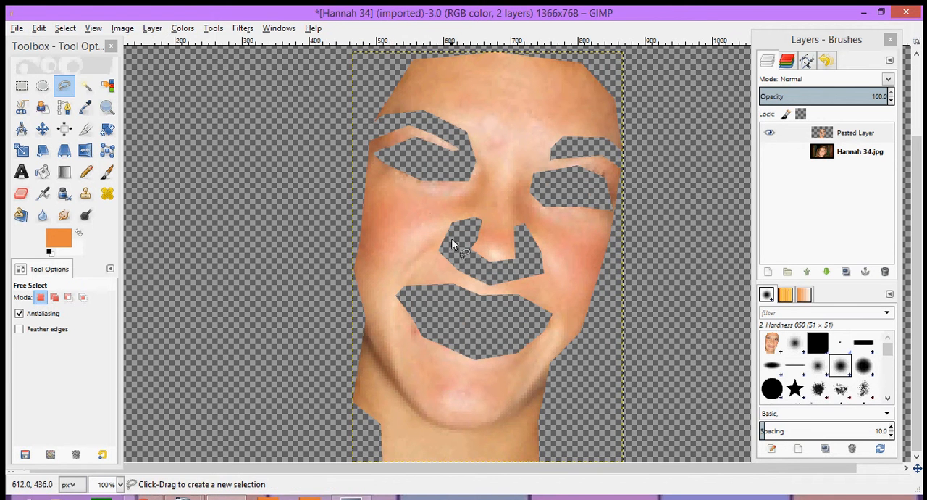
key("shift")
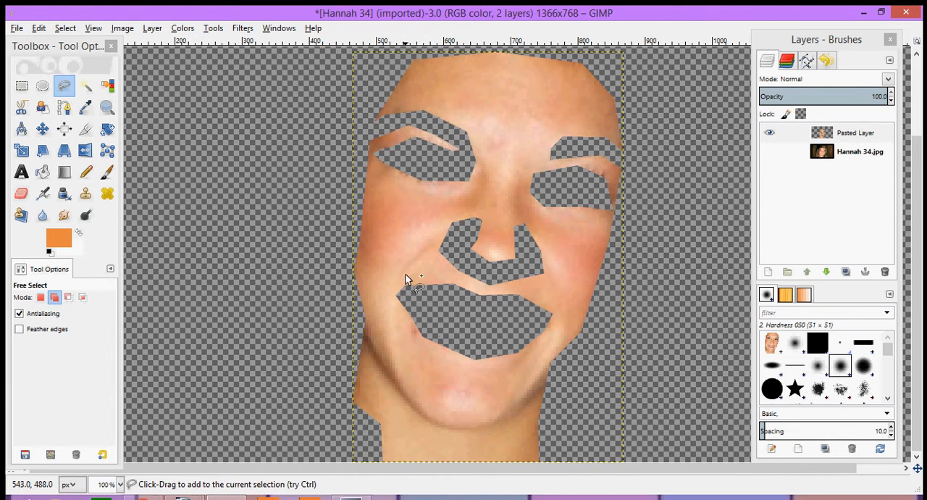
- Select the smile crease between the nose and the left-hand corner of the mouth with a closed Free Select outline
left_click(403, 278, "shift")
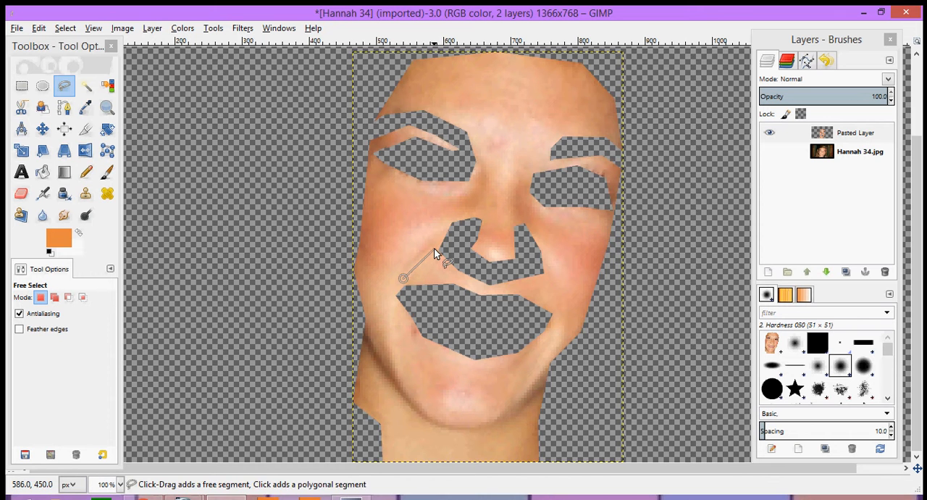
left_click(434, 241)
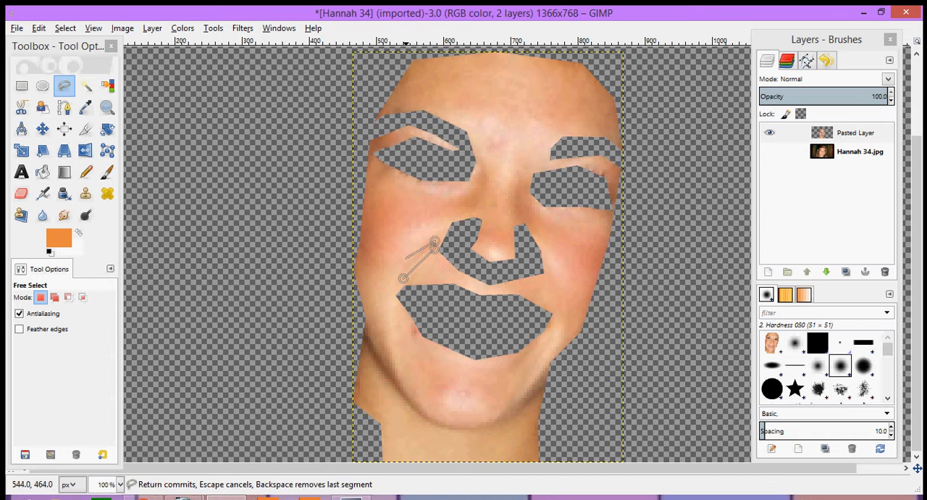
left_click(402, 277)
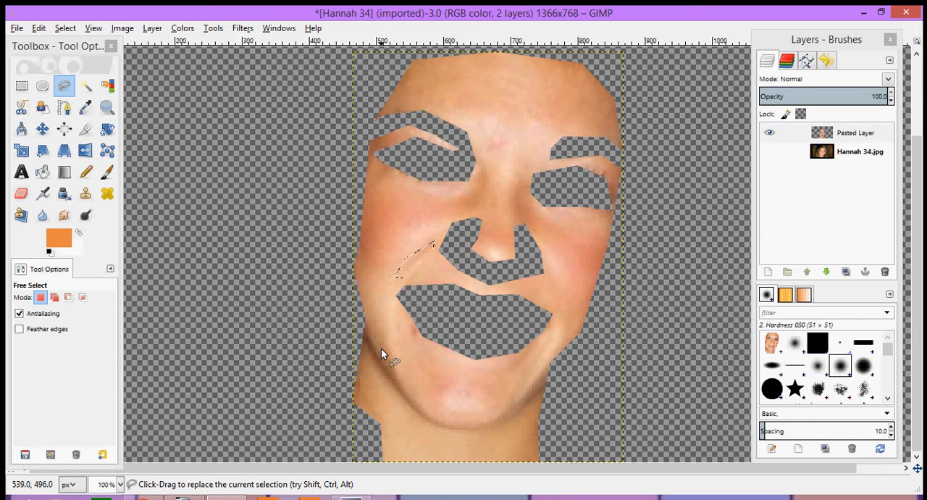
- Add the shadow strip along the jaw and chin to the selection, delete both selected areas from the face layer and deselect
key("shift")
left_click(362, 326, "shift")
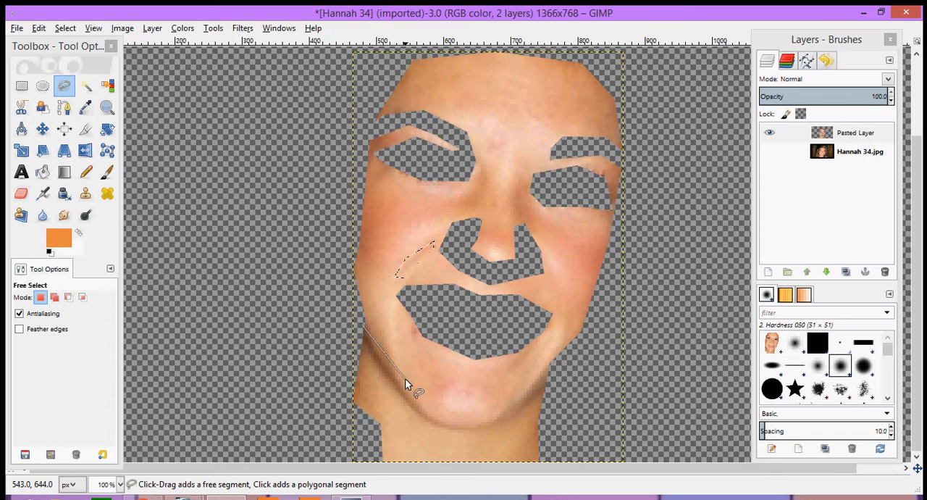
left_click(429, 413)
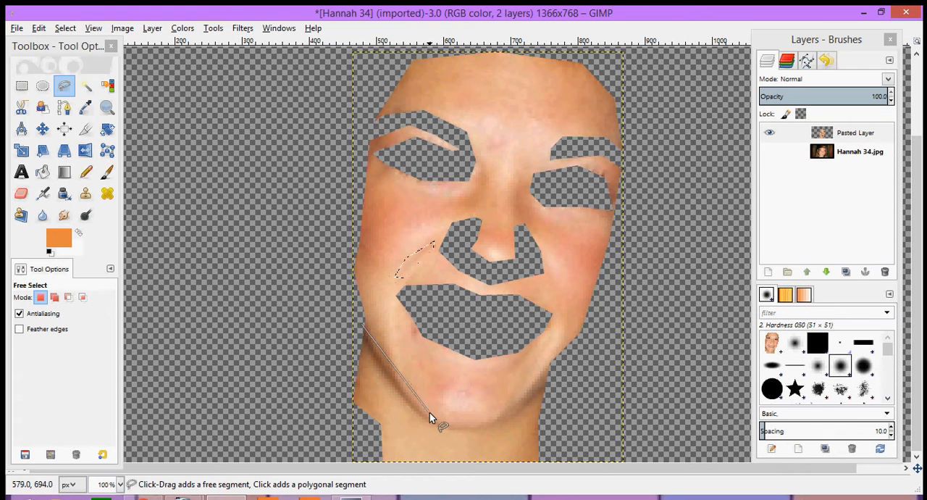
left_click(474, 422)
left_click(548, 378)
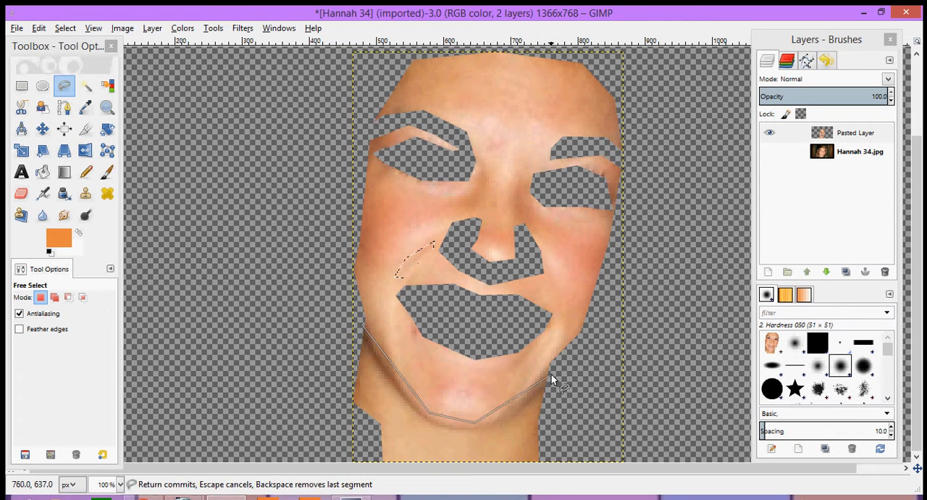
left_click(499, 428)
left_click(447, 436)
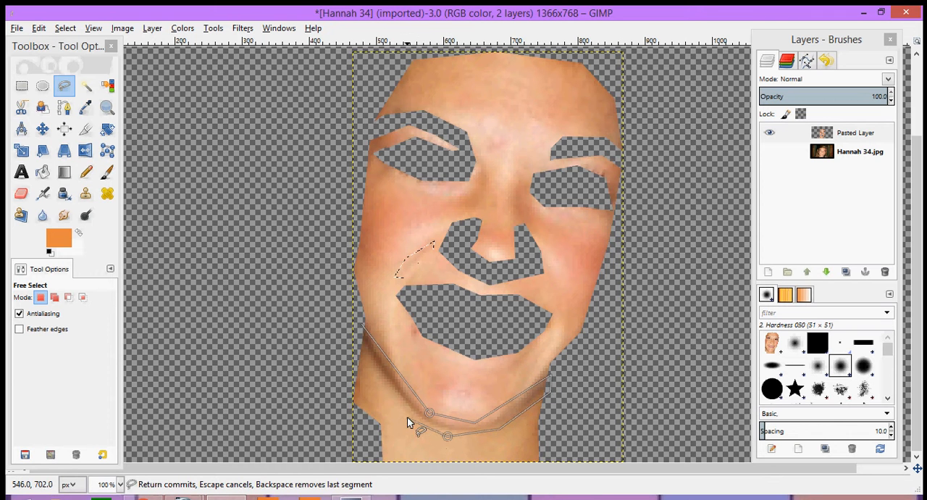
left_click(407, 417)
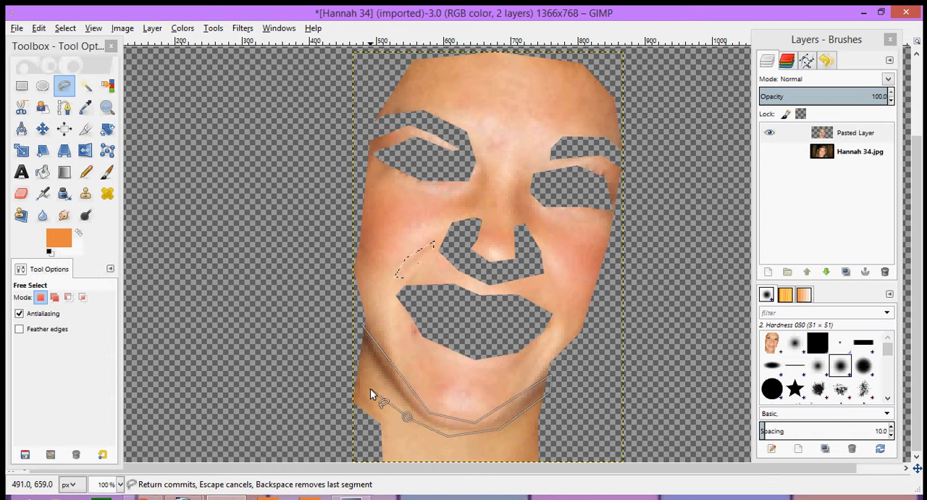
left_click(361, 326)
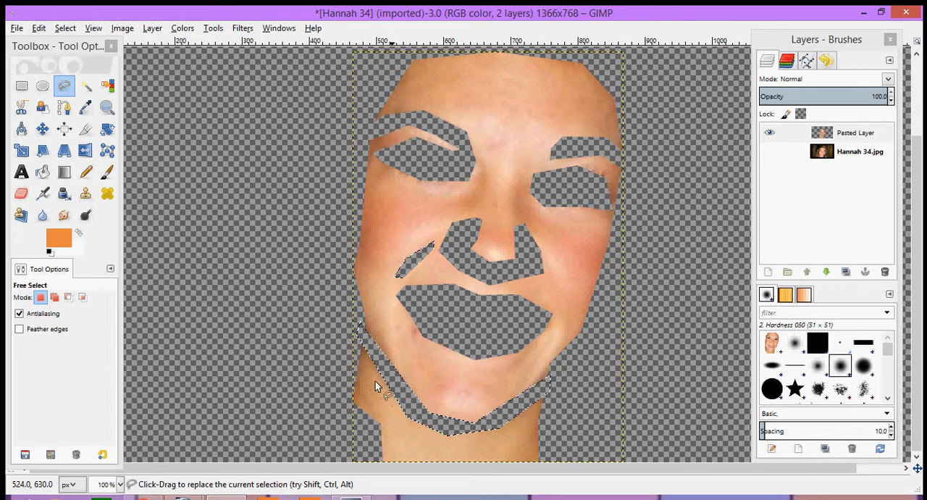
key("Delete")
key("ctrl+shift+a")
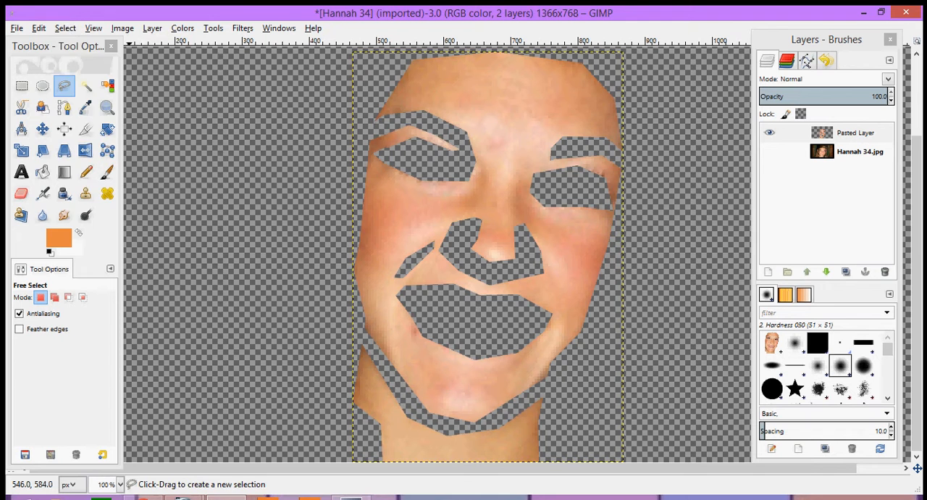
left_click(65, 28)
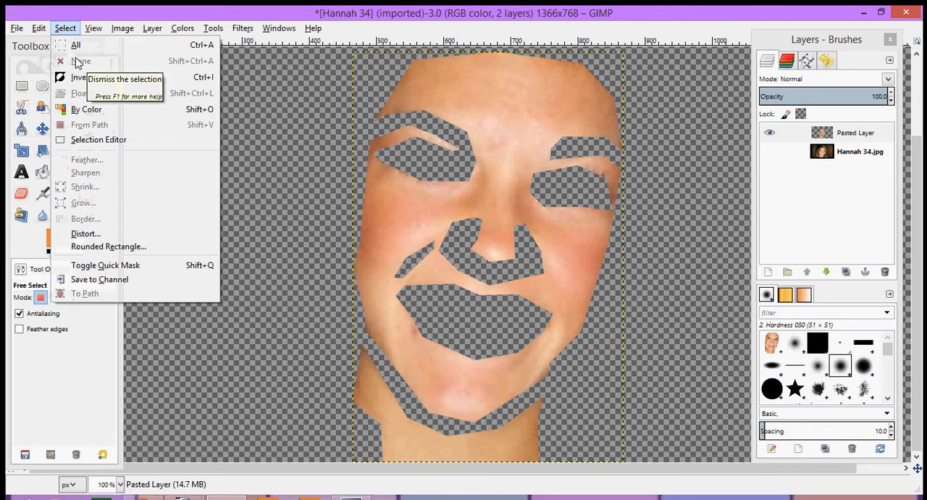
left_click(62, 29)
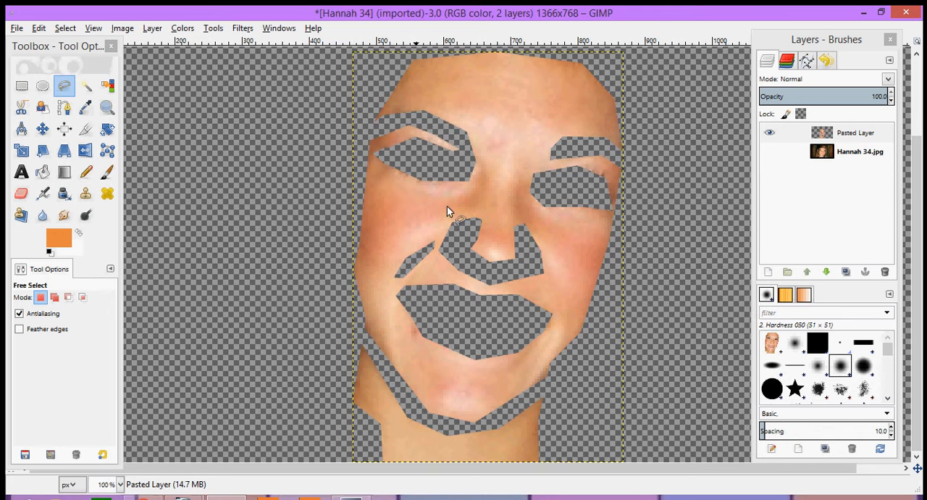
- Clone clean skin over the red spot between the eyebrows with the Clone tool at brush size 28.91
scroll(462, 195, "down", 1)
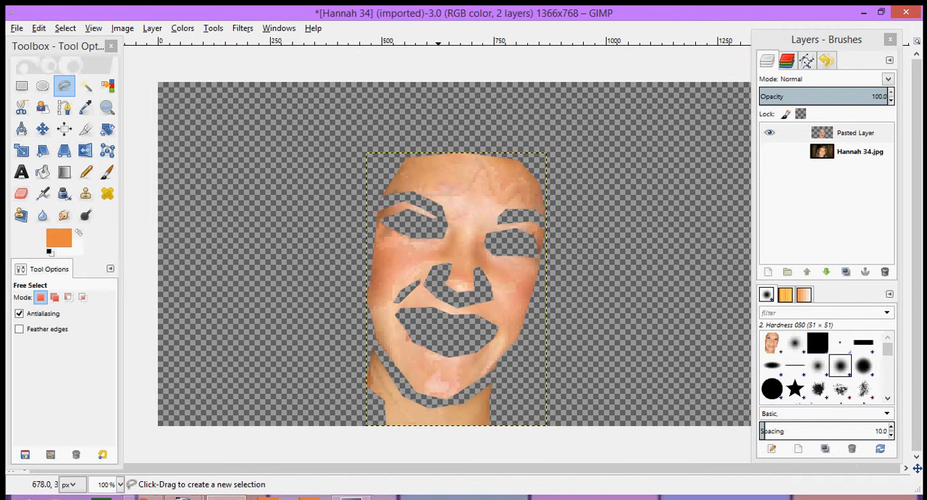
scroll(436, 226, "up", 1)
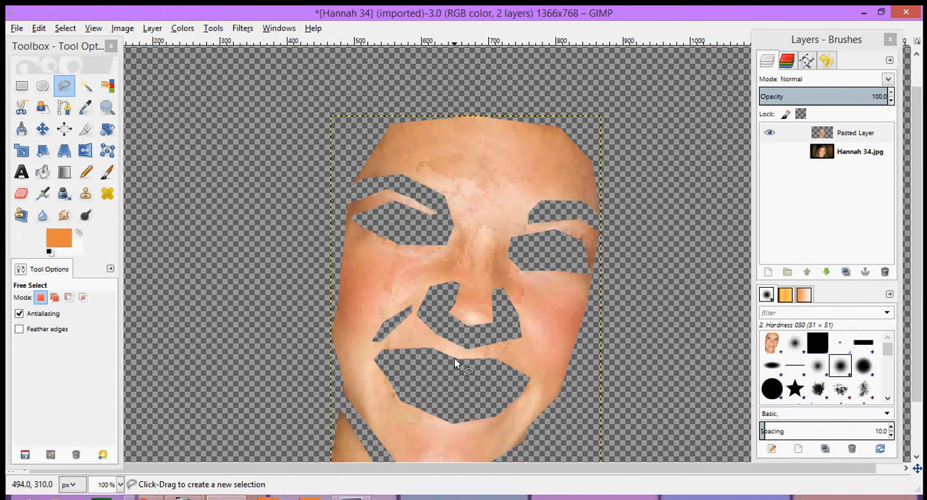
left_click(85, 194)
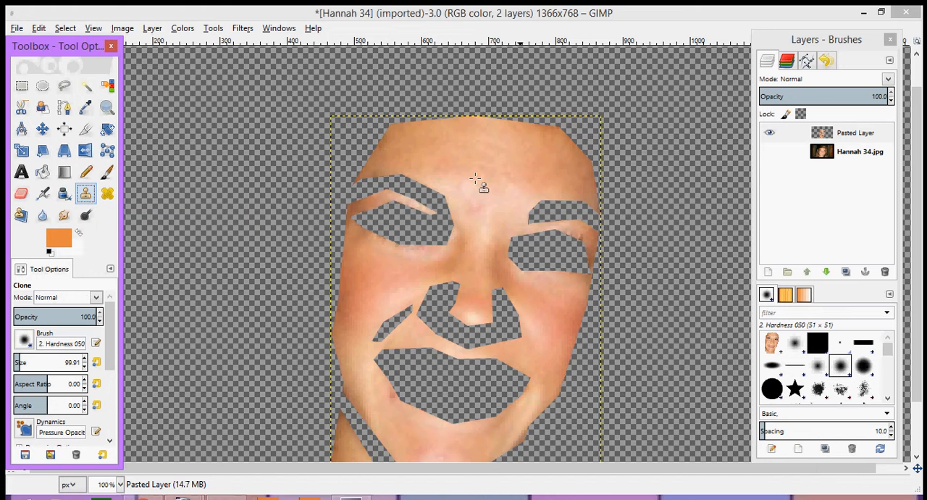
scroll(482, 186, "up", 1, "ctrl")
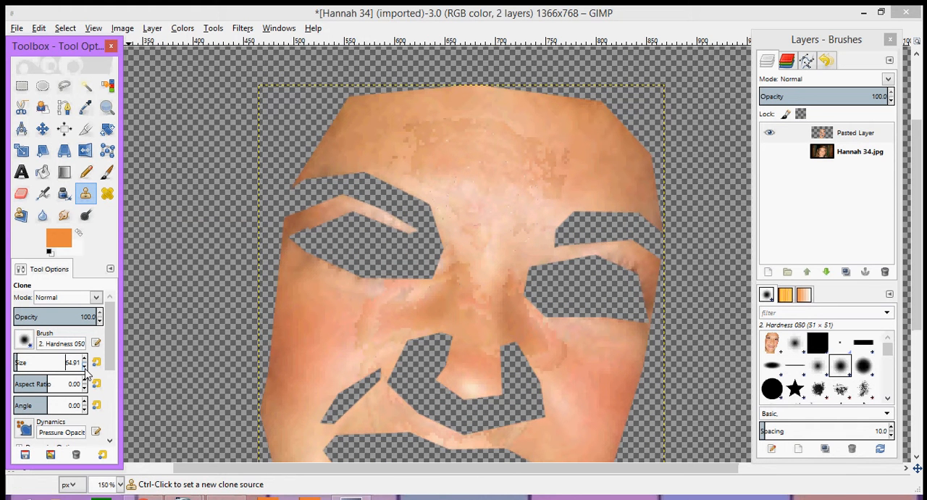
left_click(86, 368)
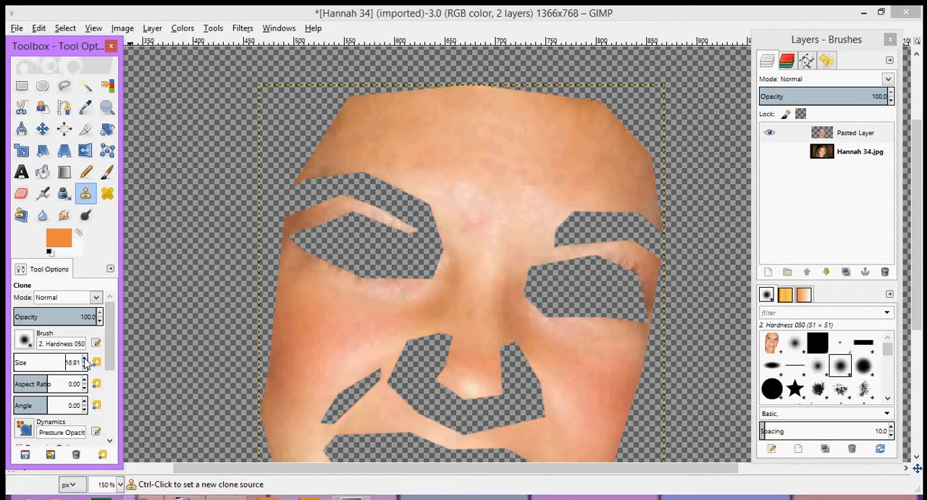
left_click(516, 228, "ctrl")
left_click(515, 228, "ctrl")
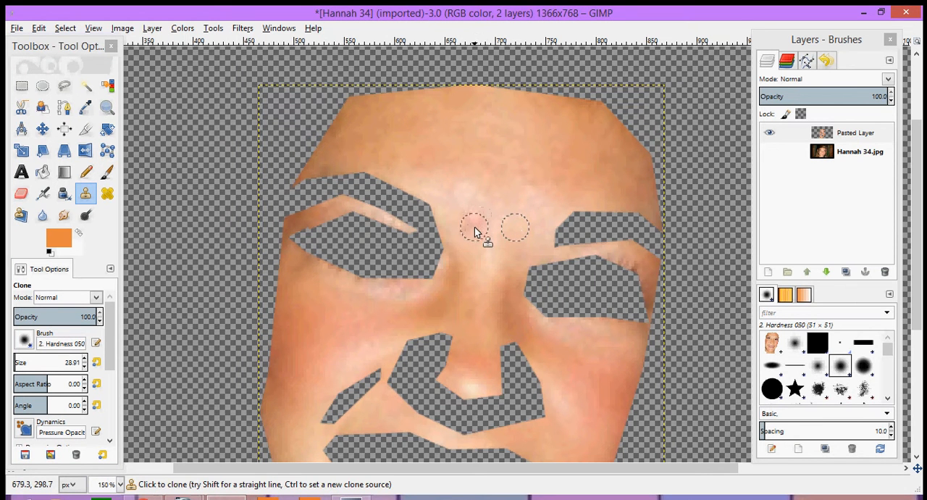
left_click_drag(475, 224, 482, 222)
- Clone nearby skin over the blemishes on the chin and below the left-hand corner of the mouth
scroll(462, 239, "down", 5)
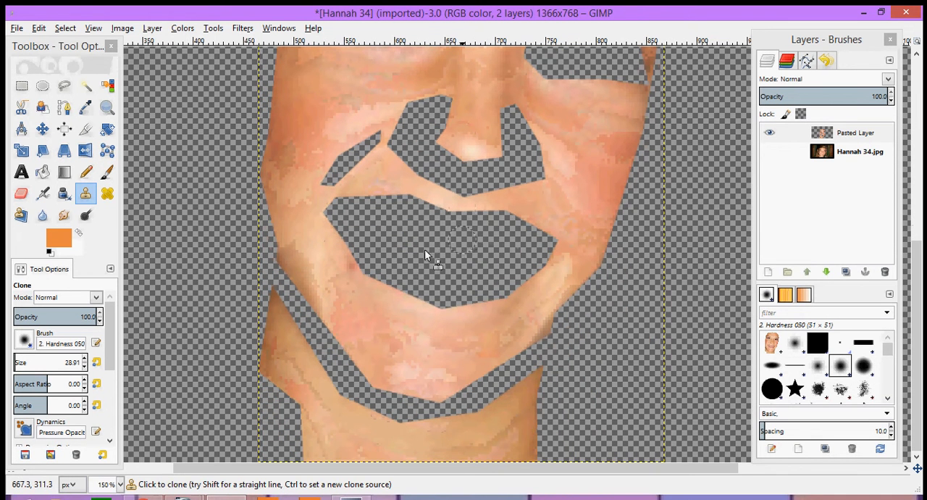
left_click(406, 361, "ctrl")
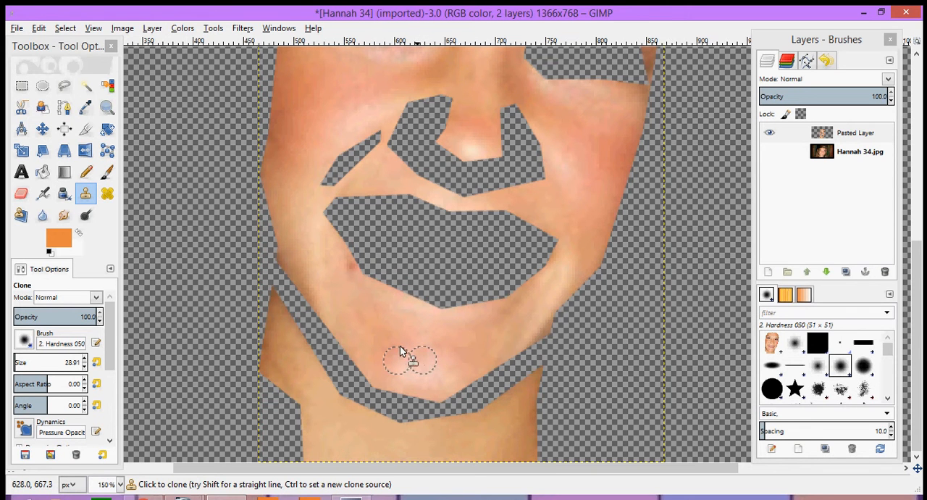
left_click(353, 276, "ctrl")
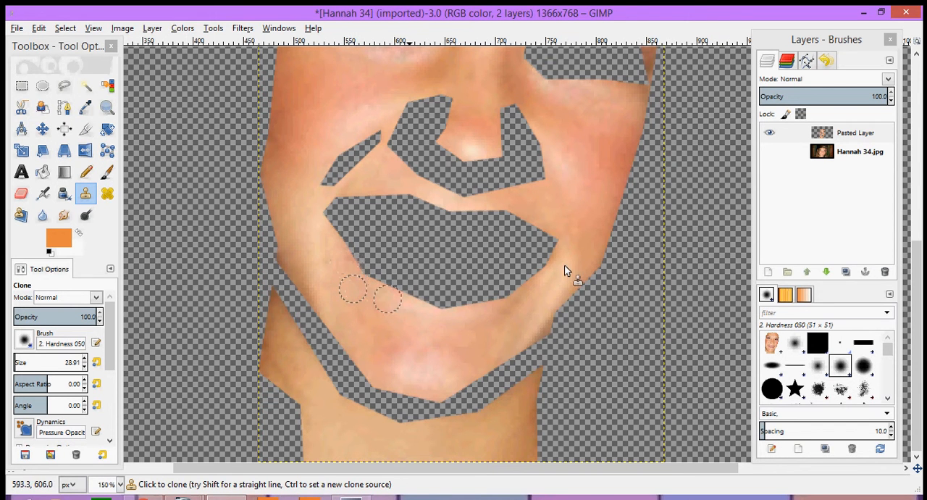
- Select all transparent areas of the face layer by color and invert the selection to cover only the skin
scroll(487, 283, "down", 2, "ctrl")
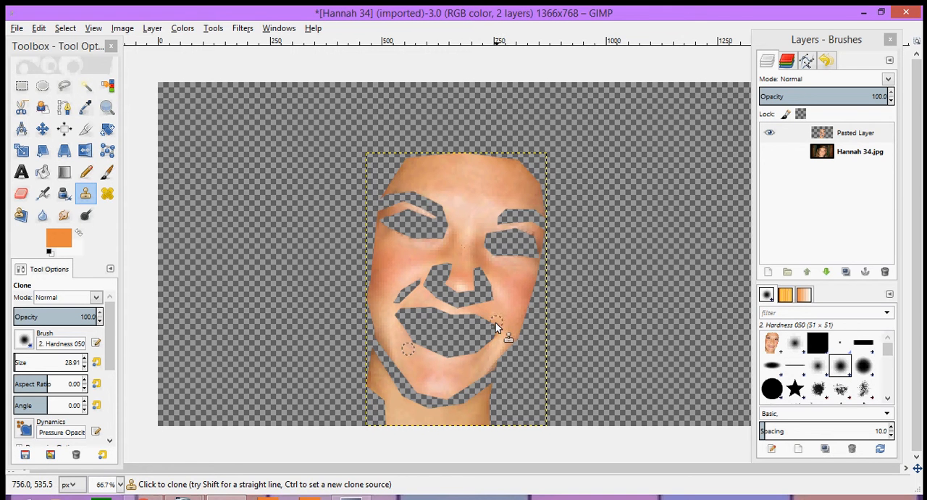
key("shift+o")
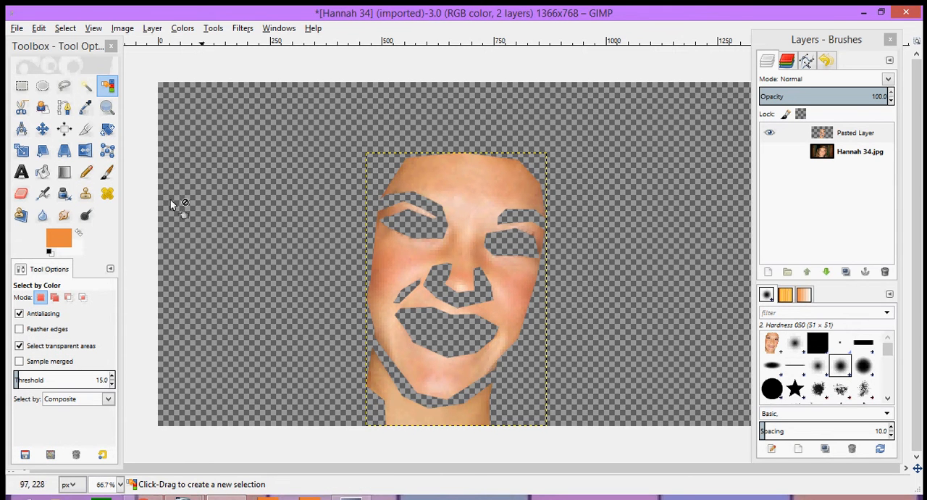
left_click(531, 364)
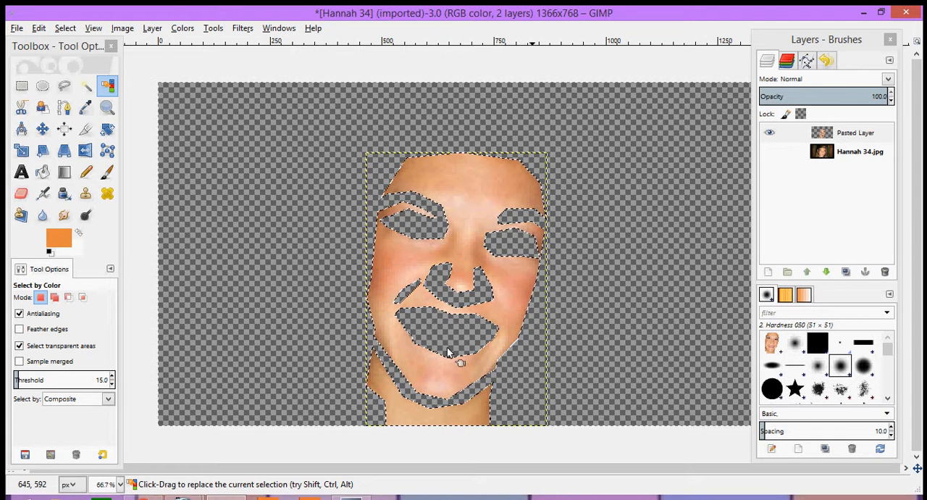
left_click(64, 29)
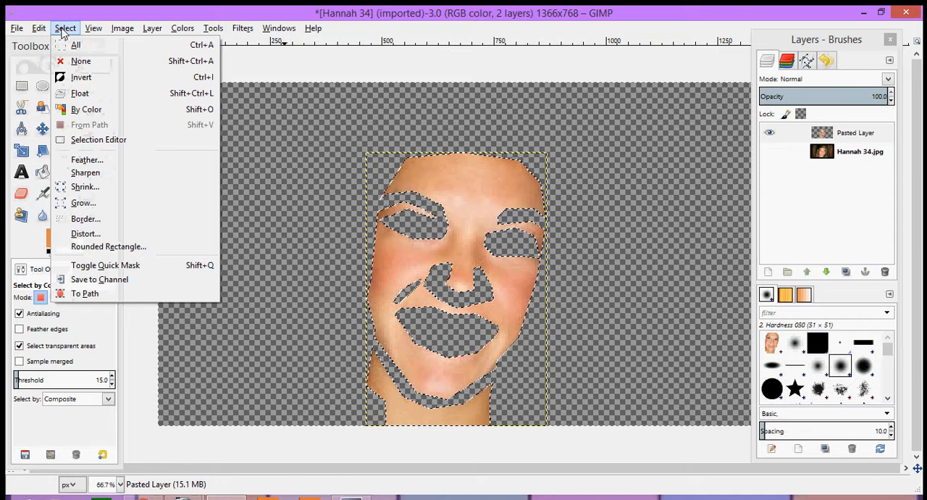
left_click(65, 29)
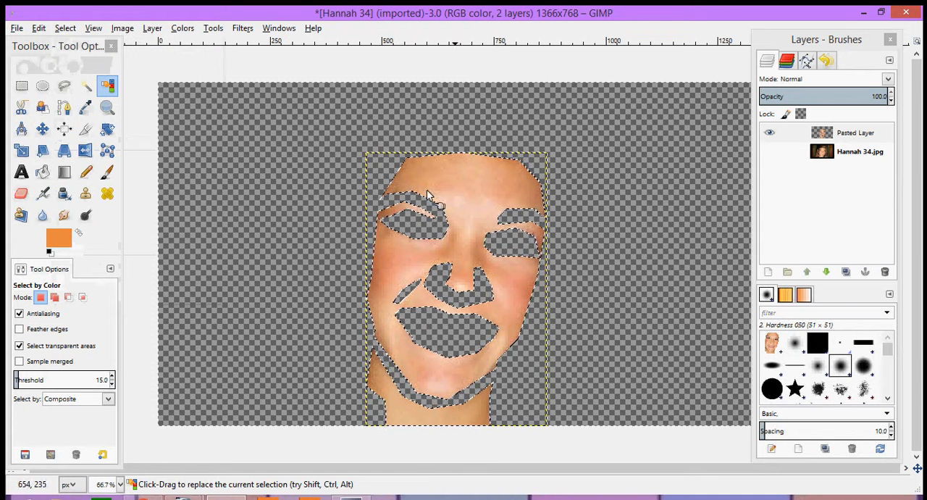
- Sample a light skin tone beside the left-hand corner of the mouth for the Pencil, and set its size to 169.15 and opacity to 43.5
key("u")
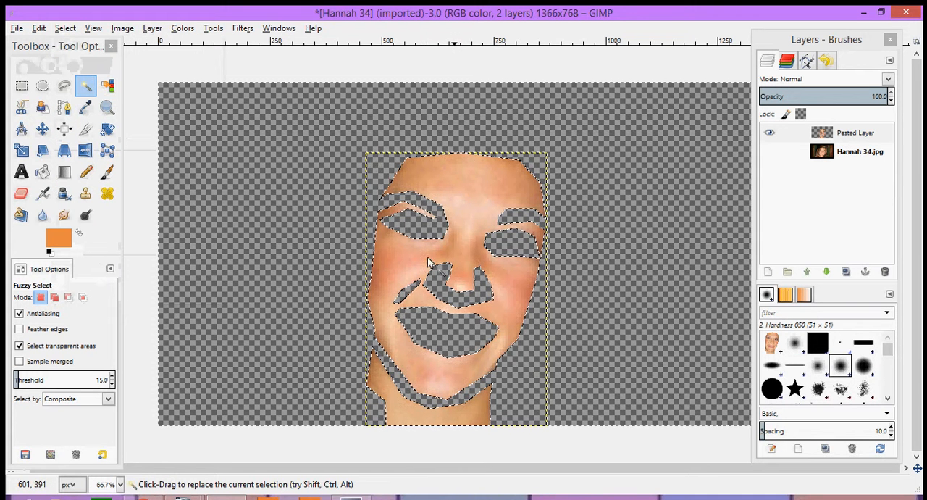
key("n")
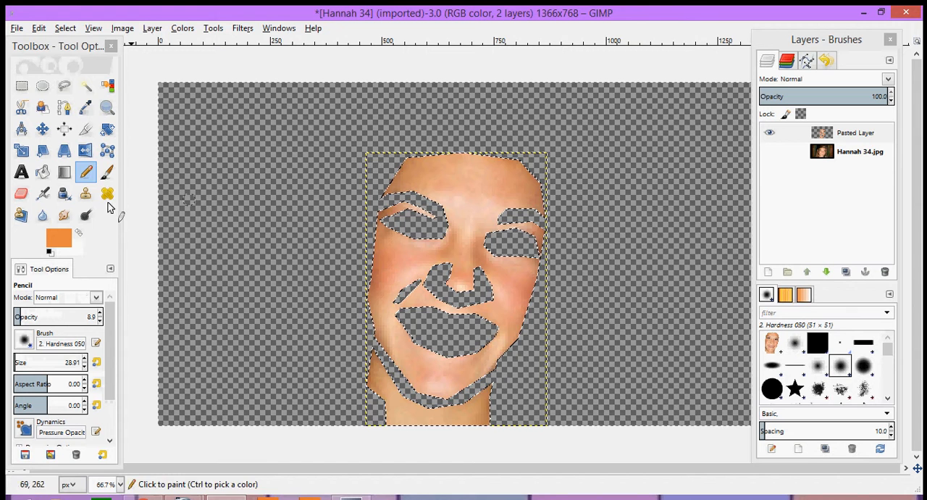
scroll(395, 271, "up", 2)
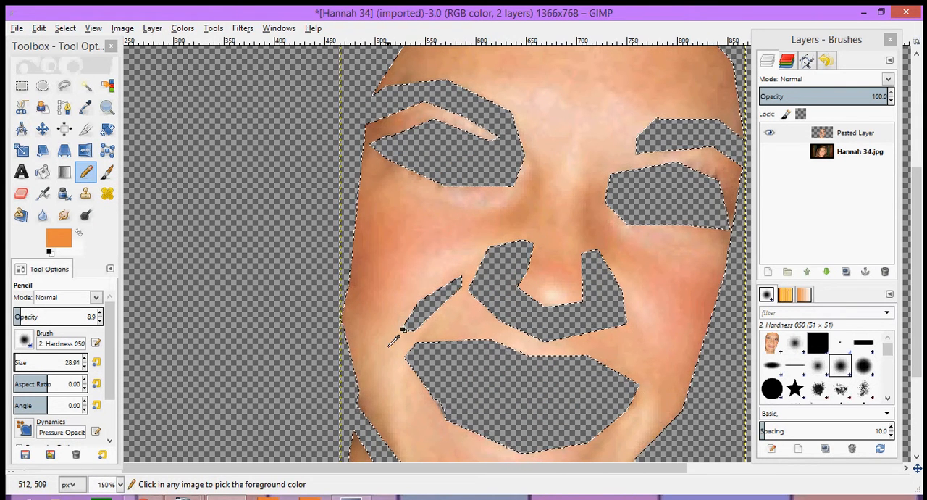
left_click(390, 339, "ctrl")
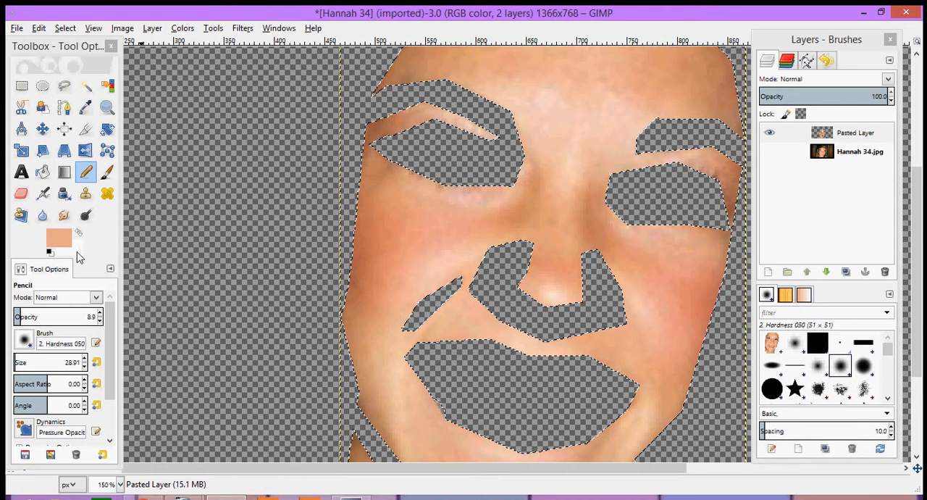
left_click(392, 338, "ctrl")
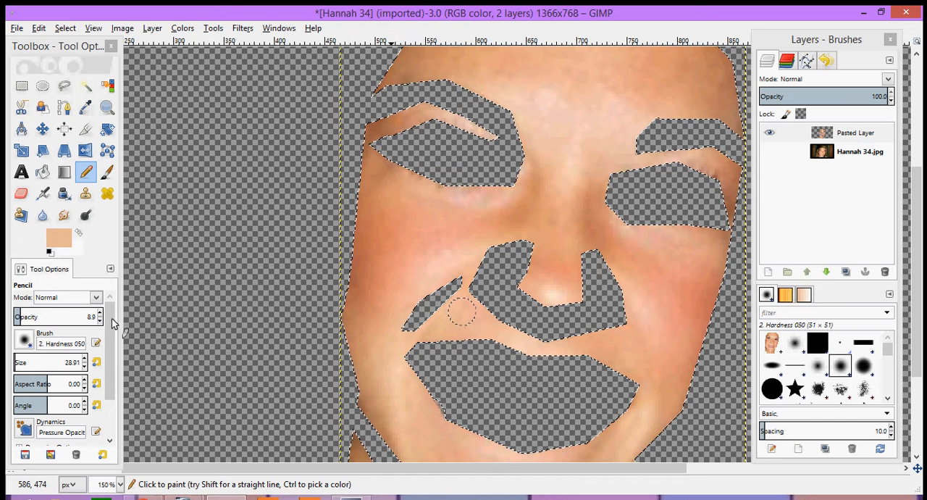
left_click(25, 357)
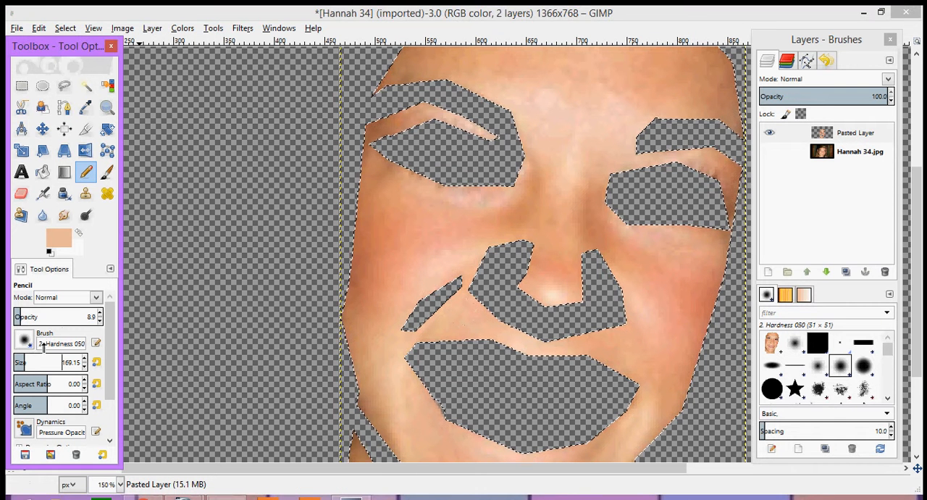
left_click_drag(55, 313, 49, 315)
- Paint the sampled skin tone over the selected face in broad Pencil strokes, and undo the last stroke on the left-hand cheek
scroll(449, 258, "down", 2)
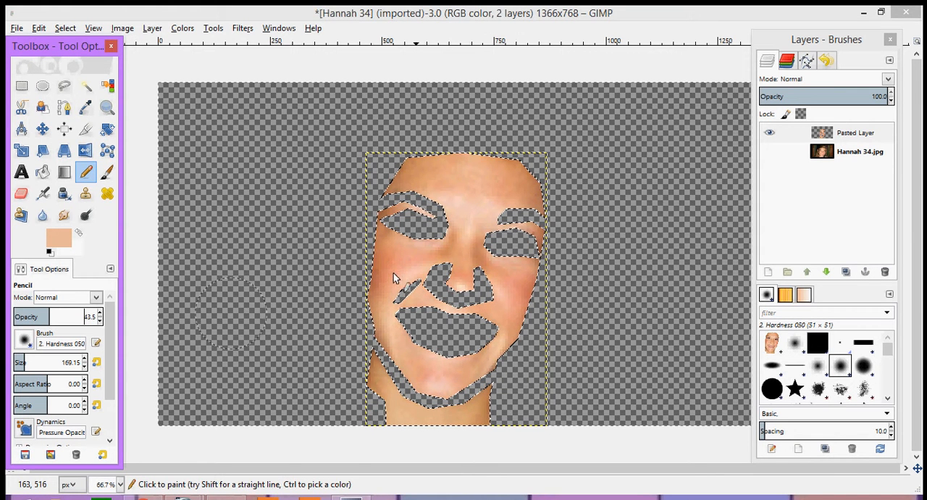
mouse_move(393, 290)
left_mouse_down()
mouse_move(385, 263)
mouse_move(419, 192)
mouse_move(485, 181)
mouse_move(531, 194)
mouse_move(509, 243)
mouse_move(515, 262)
mouse_move(518, 220)
mouse_move(480, 215)
mouse_move(455, 269)
mouse_move(459, 314)
mouse_move(486, 328)
mouse_move(517, 306)
mouse_move(478, 347)
mouse_move(464, 429)
mouse_move(424, 432)
mouse_move(382, 380)
mouse_move(379, 351)
mouse_move(366, 370)
mouse_move(493, 387)
mouse_move(526, 375)
mouse_move(518, 365)
left_mouse_up()
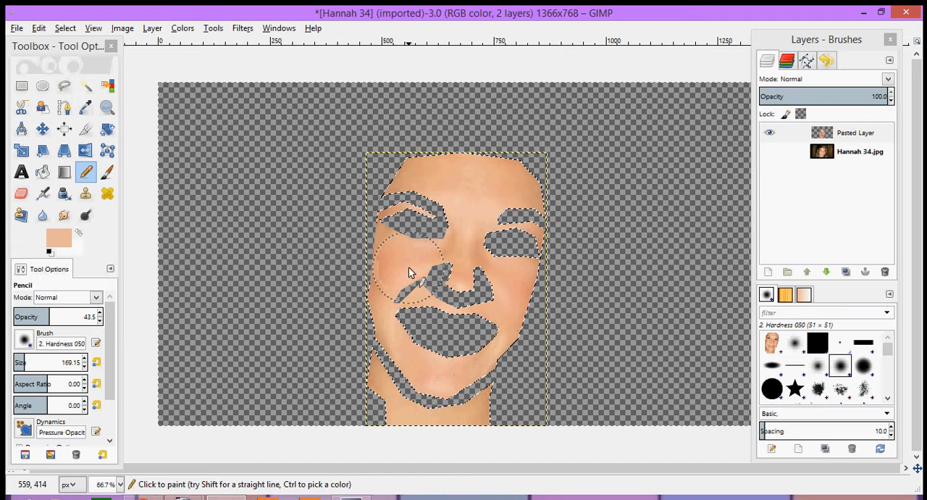
left_click_drag(408, 267, 366, 278)
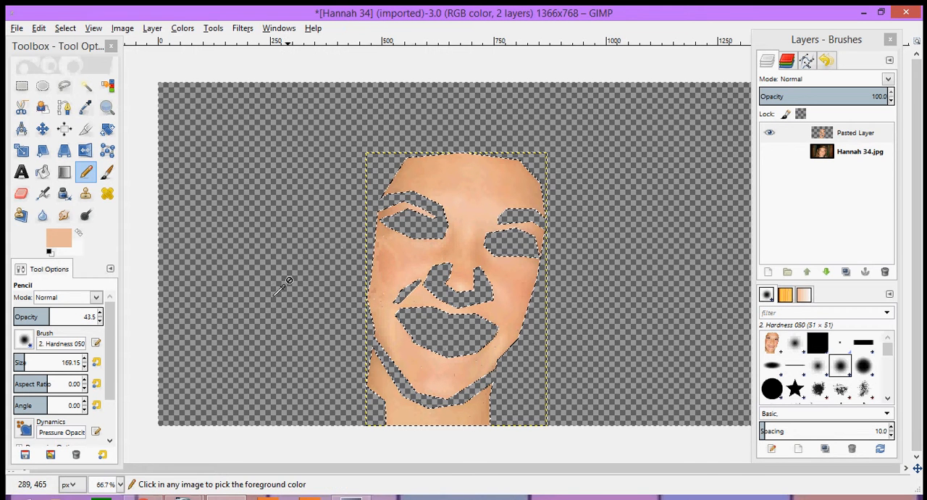
key("ctrl+z")
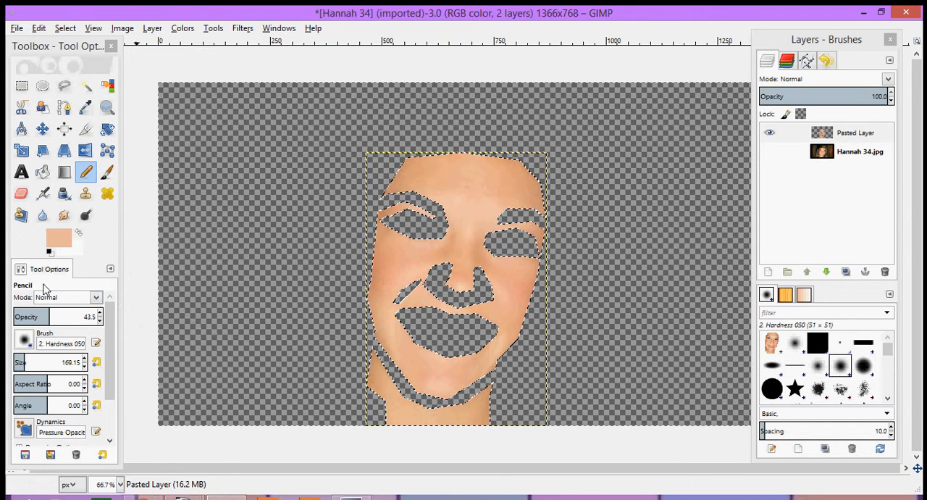
- Change the foreground color to a saturated orange, f1914b
left_click(48, 245)
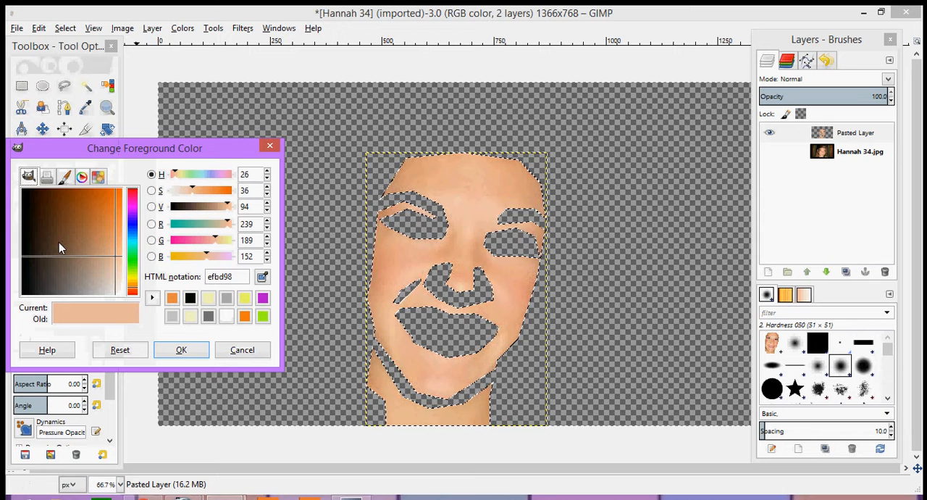
left_click(242, 350)
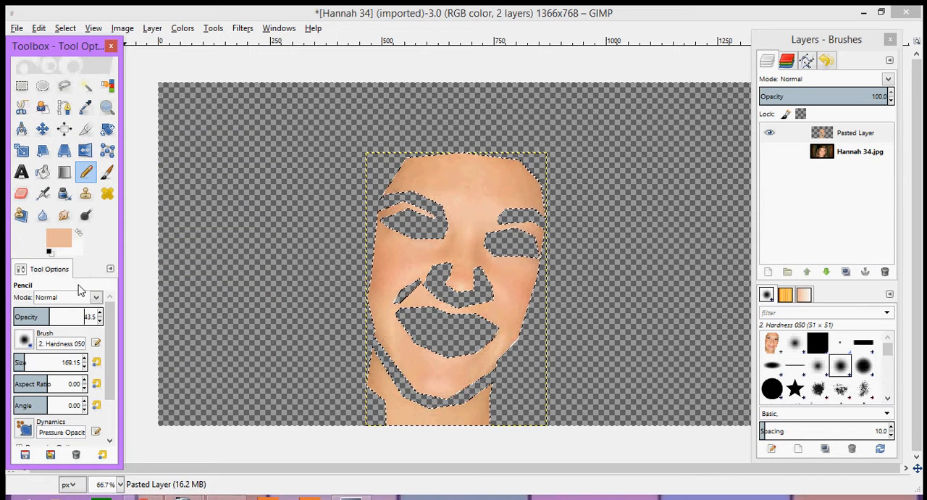
left_click(59, 237)
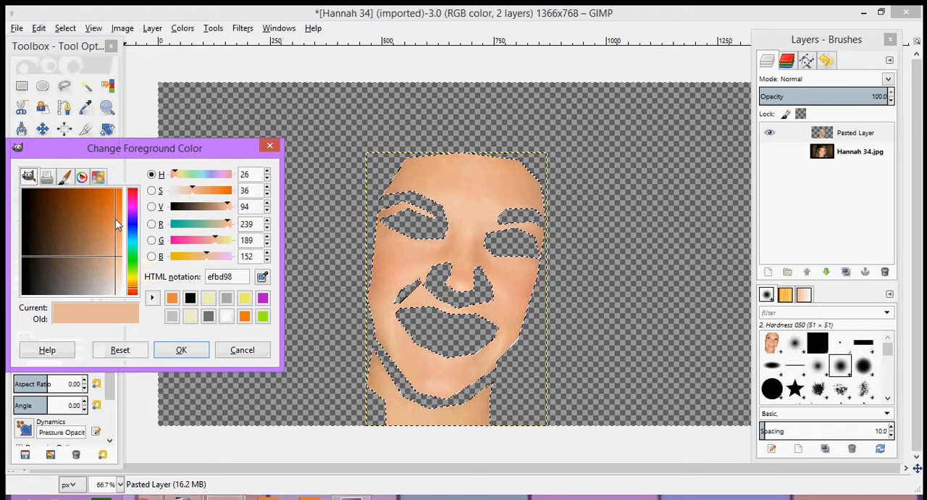
left_click_drag(116, 219, 116, 209)
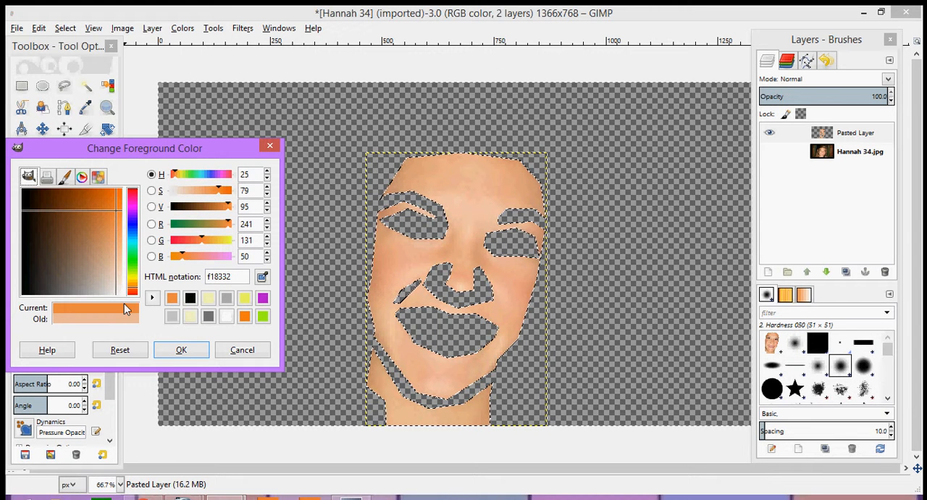
left_click(204, 194)
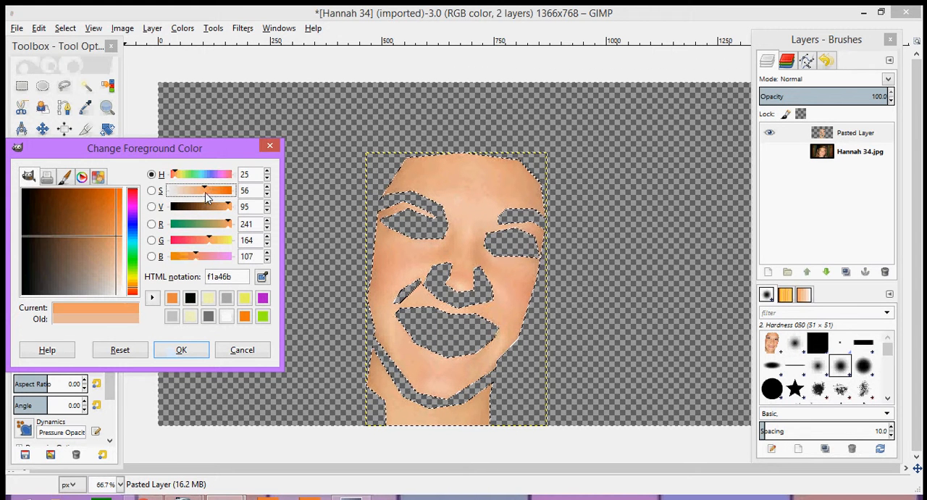
left_click(213, 193)
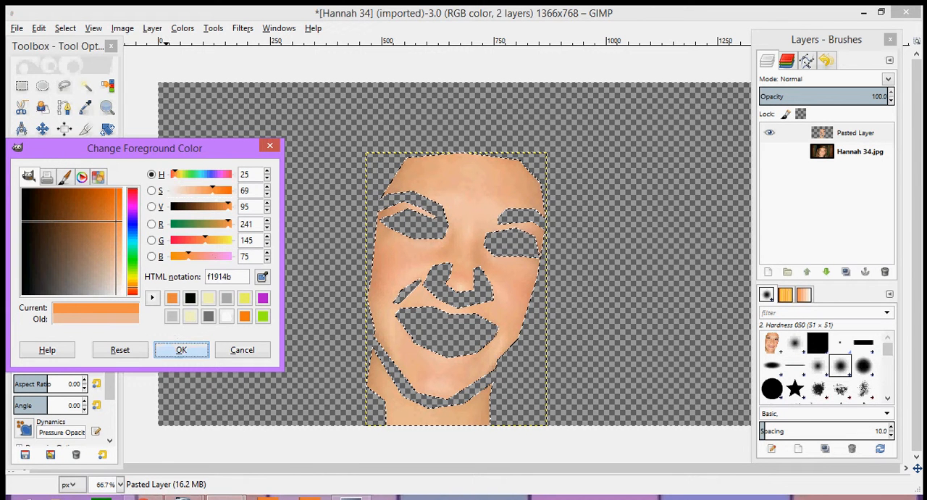
left_click(181, 350)
- Set the Pencil's size to 92.89 and its opacity to 15.5
left_click_drag(22, 365, 14, 364)
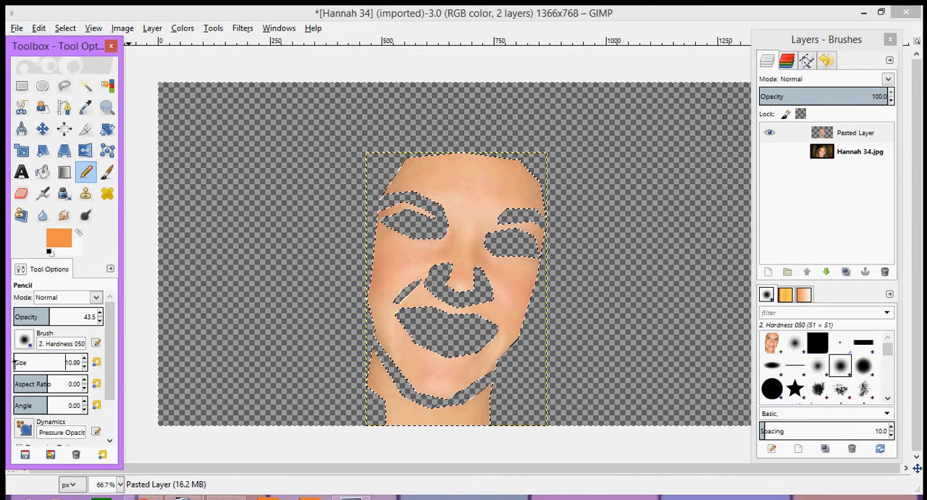
left_click(86, 358)
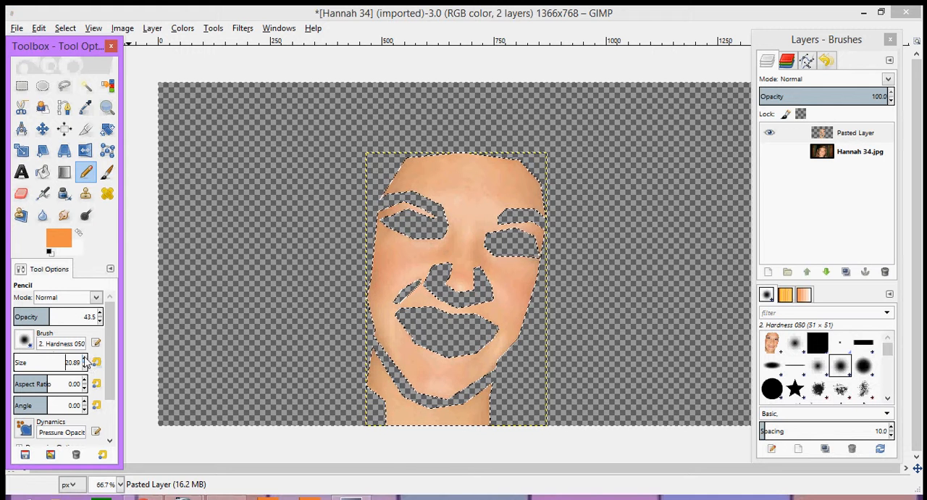
left_click(101, 321)
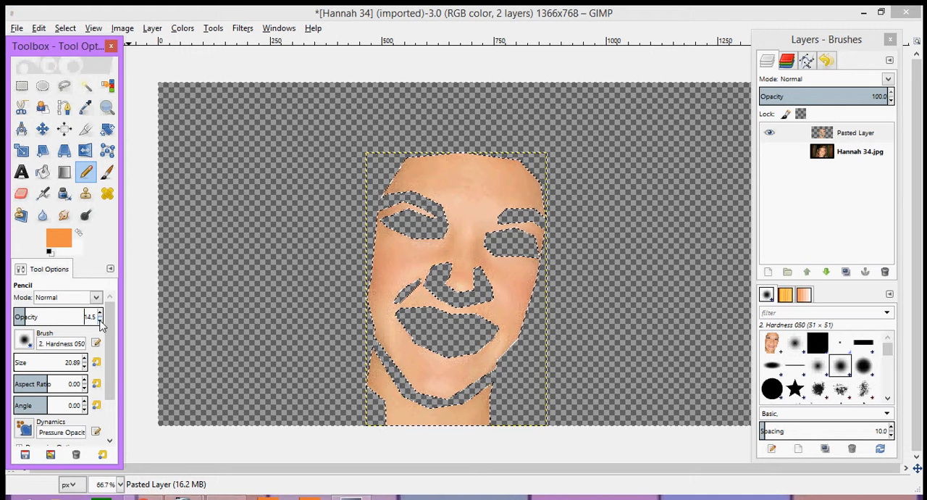
left_click(101, 320)
left_click(100, 313)
left_click(101, 313)
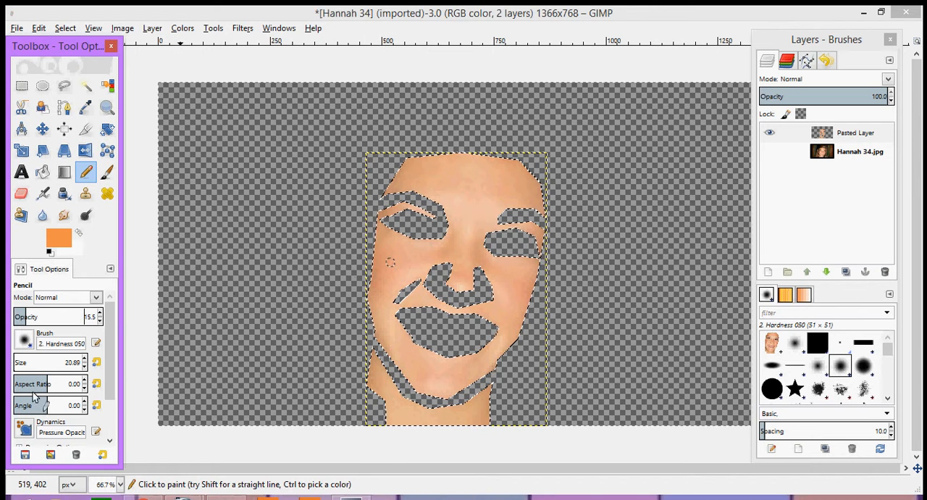
left_click(84, 358)
left_click(85, 358)
left_click(84, 359)
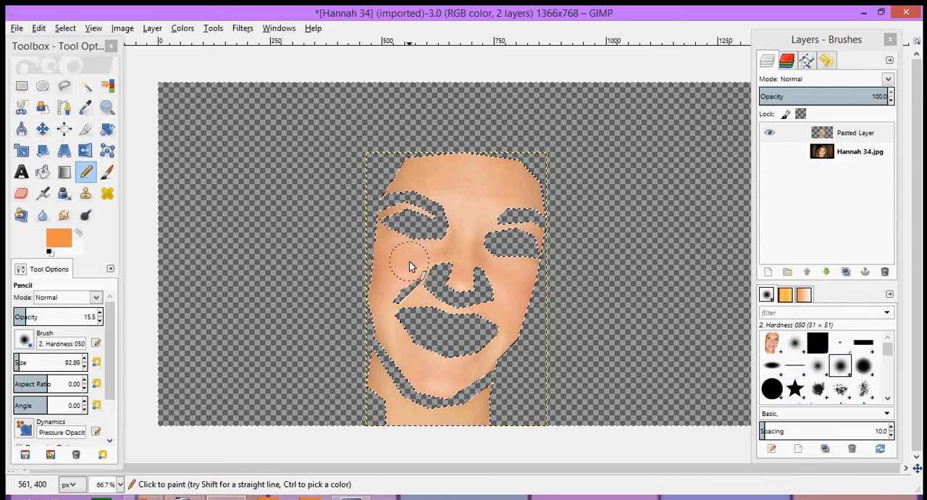
- Paint a faint orange blush over both cheeks of the face layer and clear the selection
mouse_move(410, 265)
left_mouse_down()
mouse_move(383, 259)
mouse_move(383, 274)
mouse_move(396, 272)
left_mouse_up()
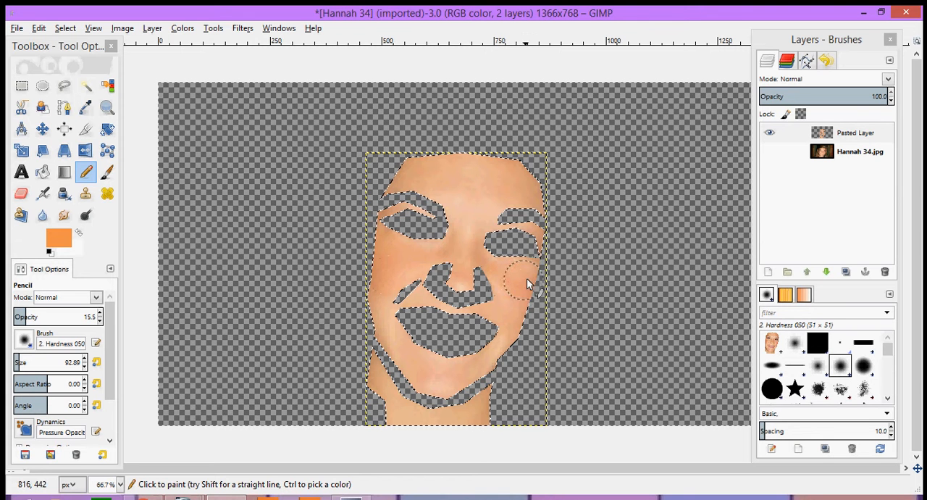
left_click_drag(513, 291, 517, 295)
key("shift+ctrl+a")
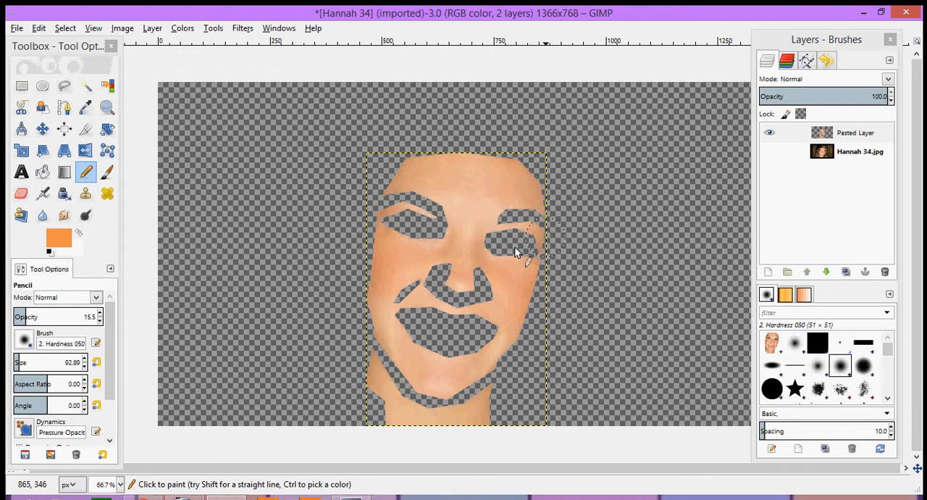
- Show the original photo layer to check how the retouched skin blends with the portrait, and hide it again
left_click(769, 152)
left_click(830, 157)
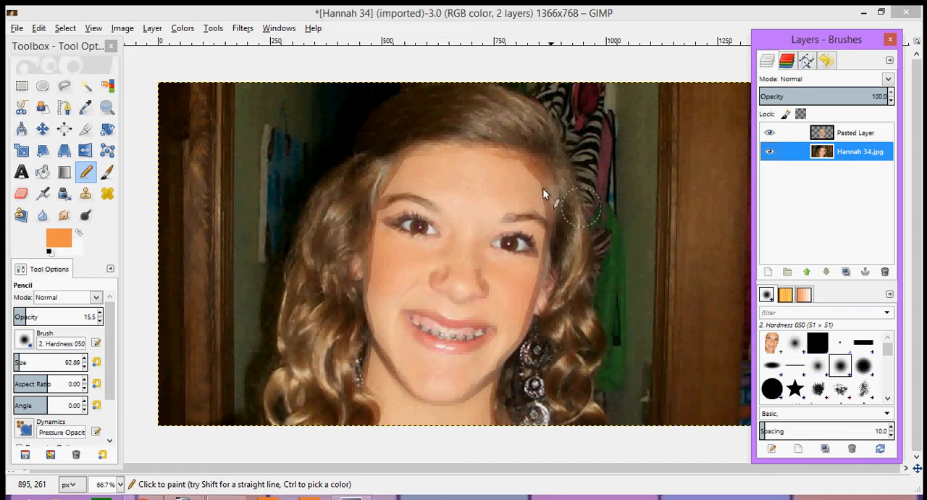
left_click(768, 153)
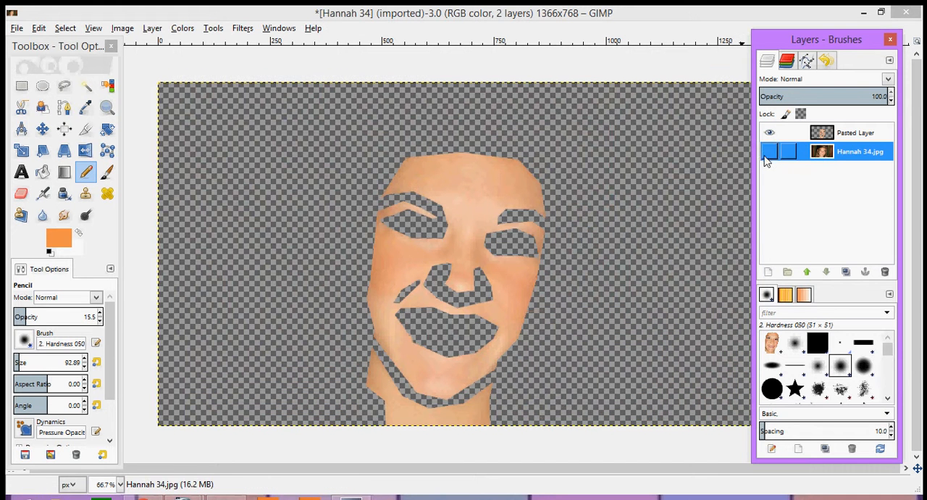
- Apply a Gaussian blur with a 20 px horizontal and vertical radius to the pasted face layer
left_click(829, 130)
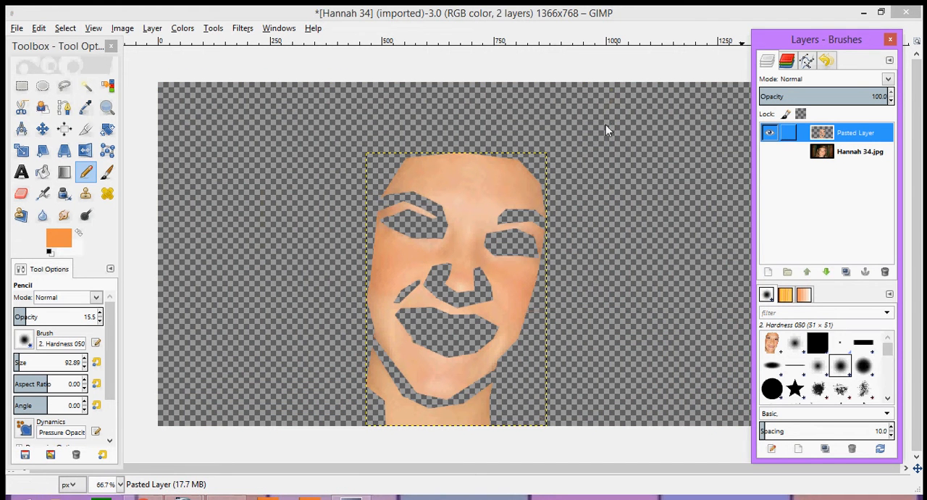
left_click(211, 31)
left_click(243, 30)
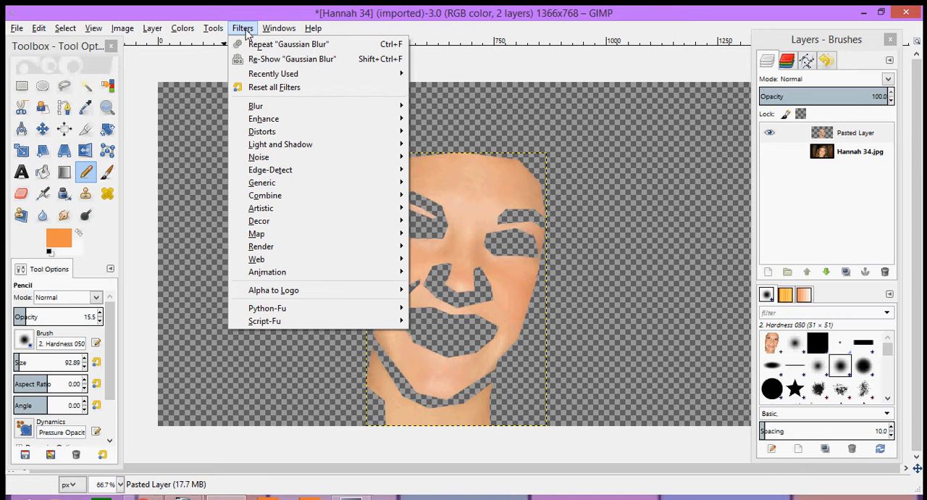
mouse_move(358, 106)
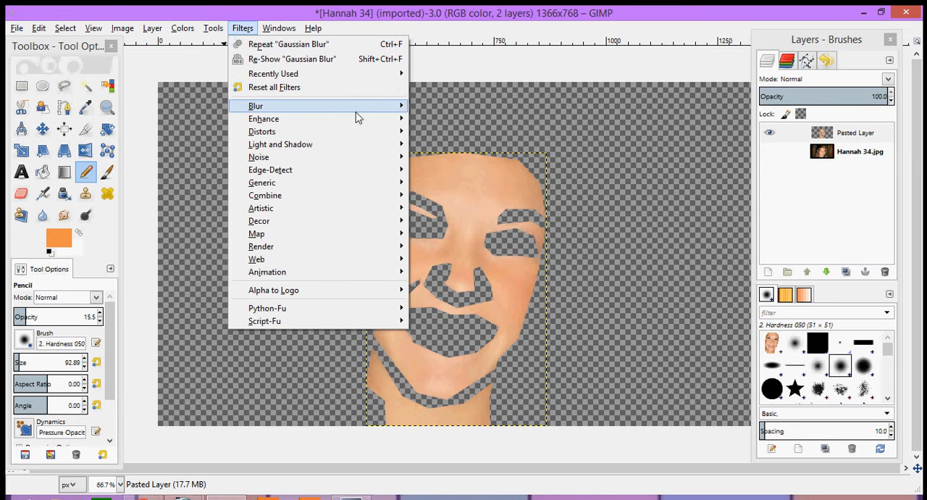
mouse_move(392, 110)
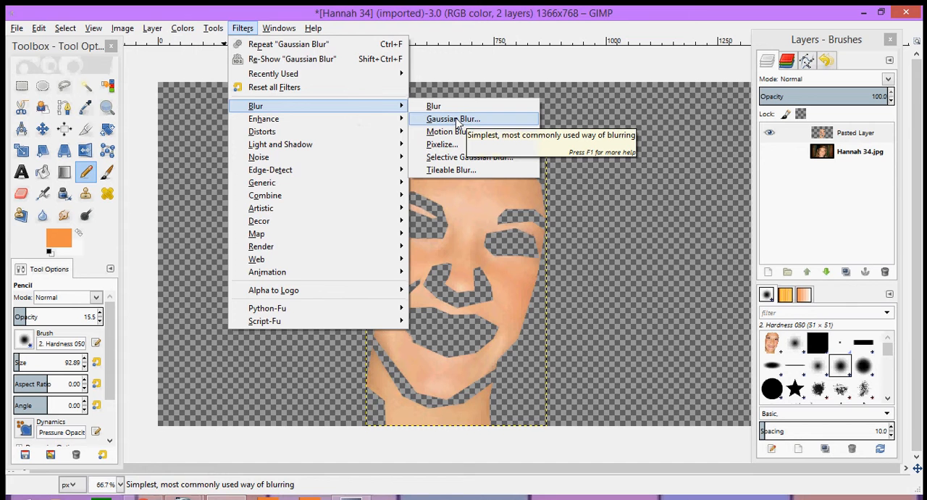
left_click(453, 121)
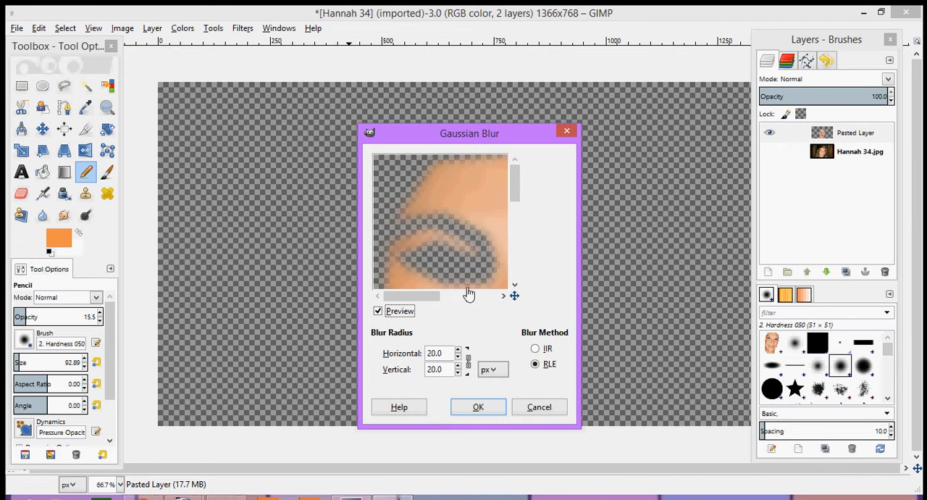
mouse_move(424, 298)
left_mouse_down()
mouse_move(433, 297)
mouse_move(415, 298)
left_mouse_up()
left_click(475, 408)
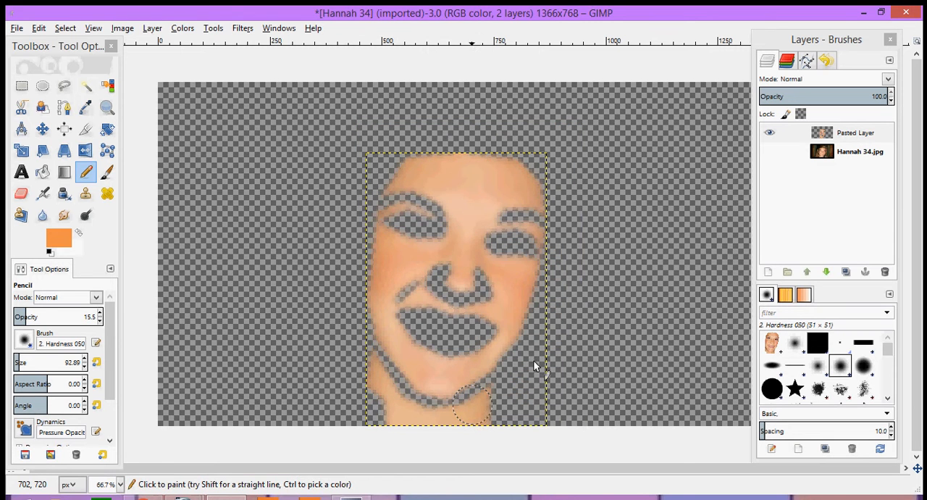
- Show the original photo beneath the blurred skin and create a new layer from the visible image
left_click(770, 152)
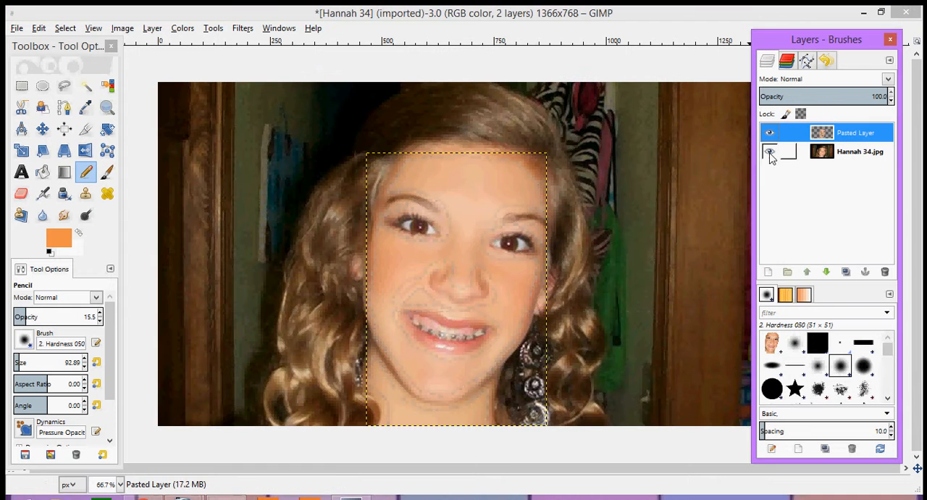
left_click(831, 153)
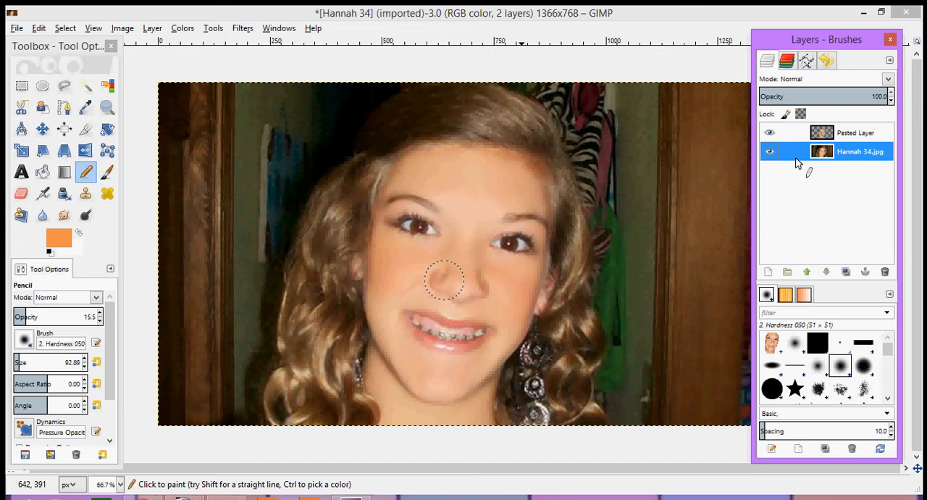
left_click(167, 15)
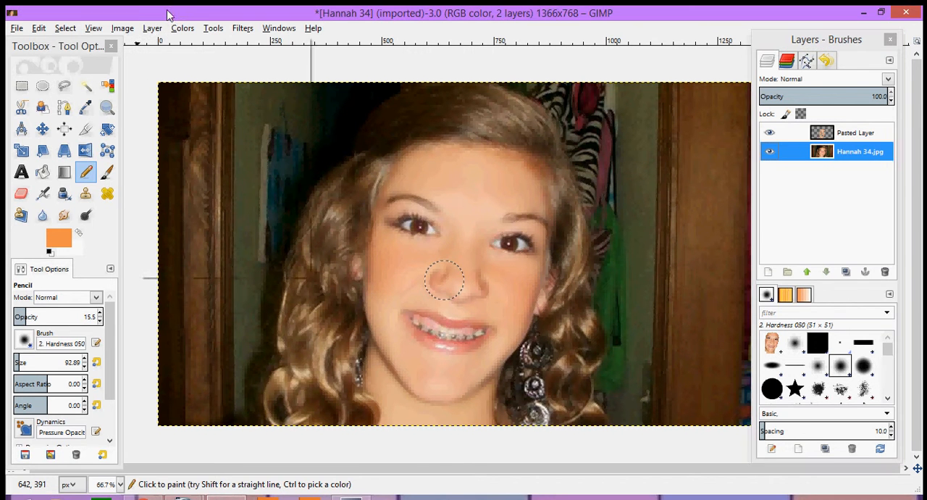
left_click(159, 27)
left_click(156, 14)
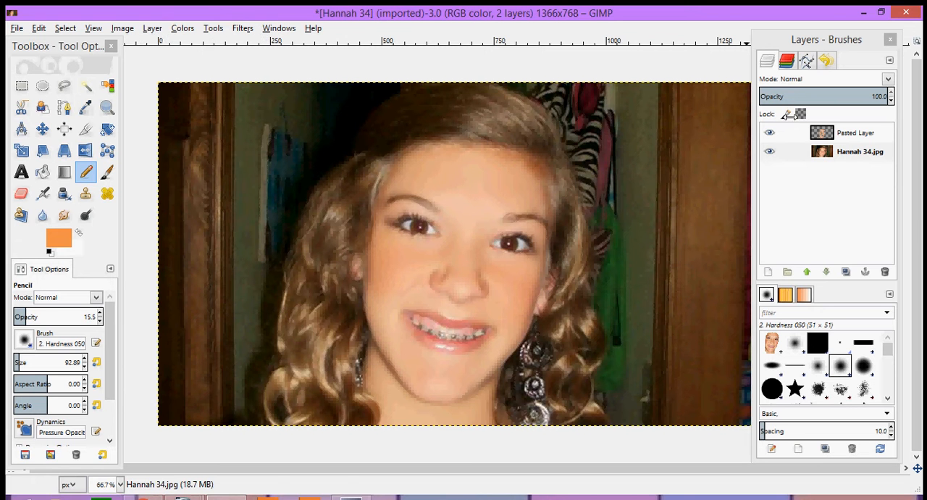
left_click(151, 30)
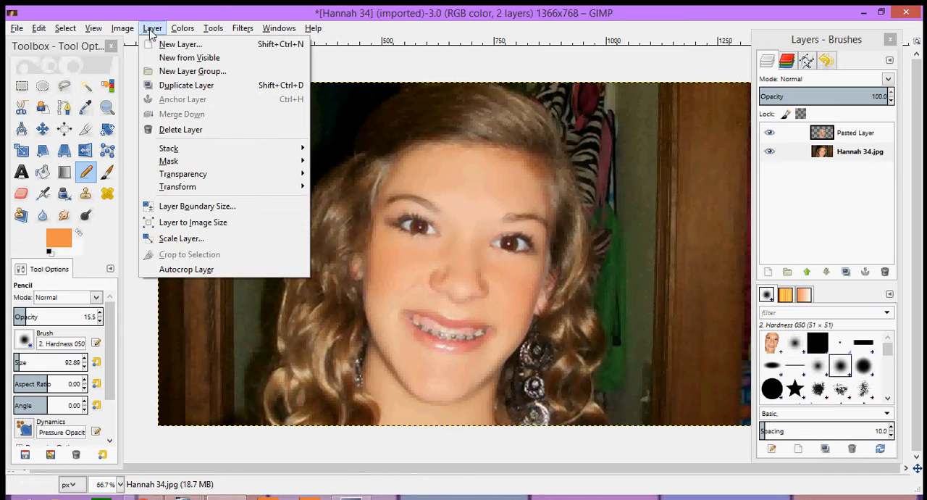
left_click(182, 58)
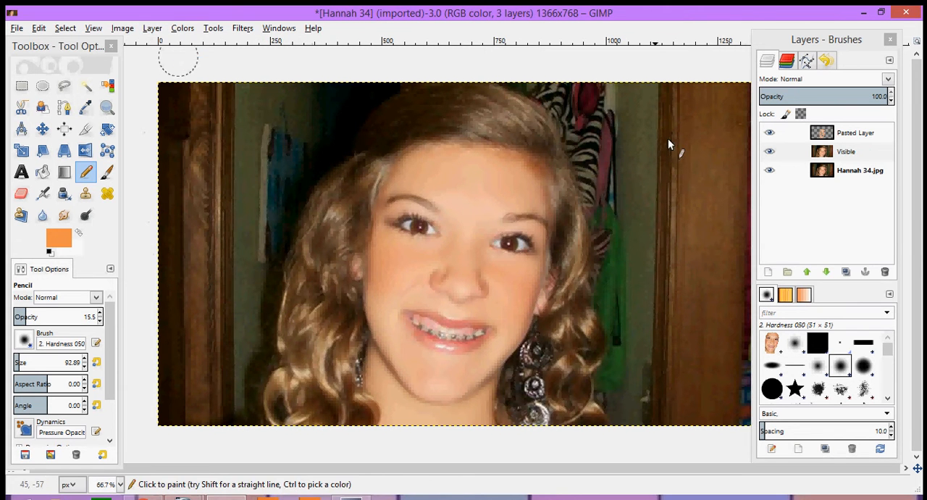
- Delete the original photo layer and the pasted face layer, and select the remaining combined layer
left_click(840, 171)
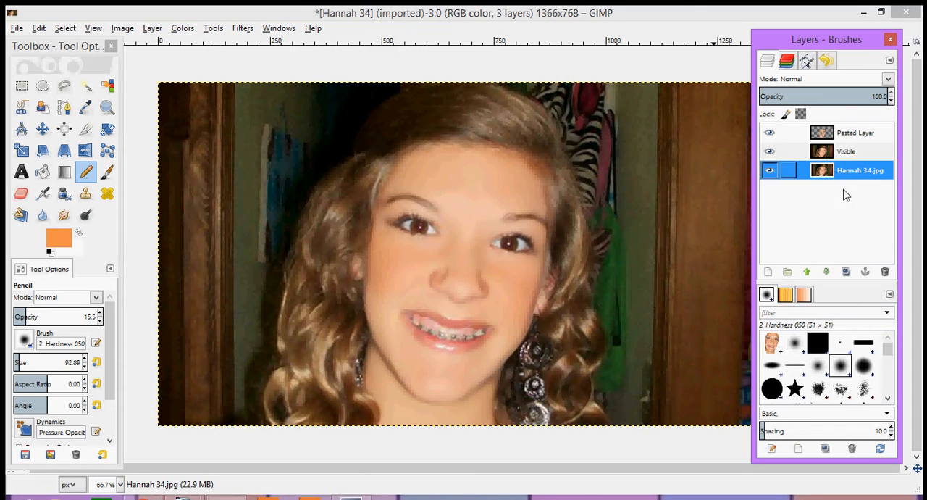
left_click(884, 271)
left_click(851, 140)
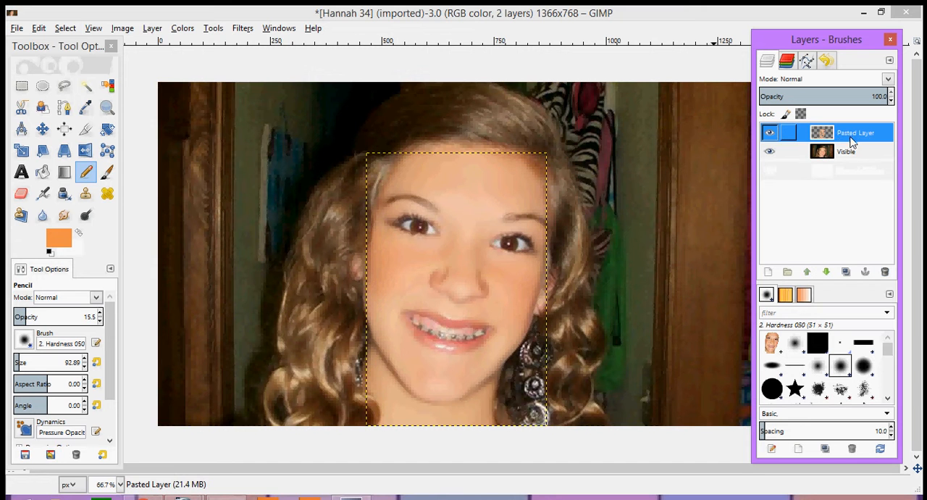
left_click(884, 272)
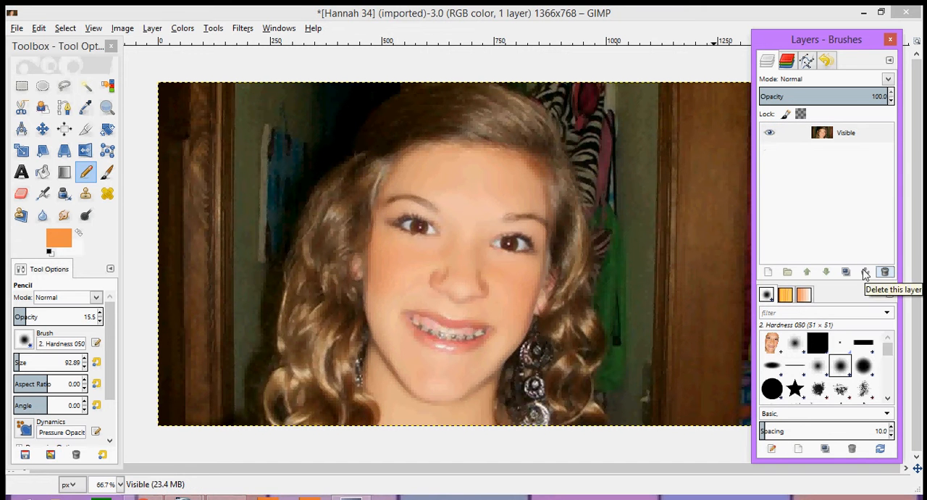
left_click(853, 137)
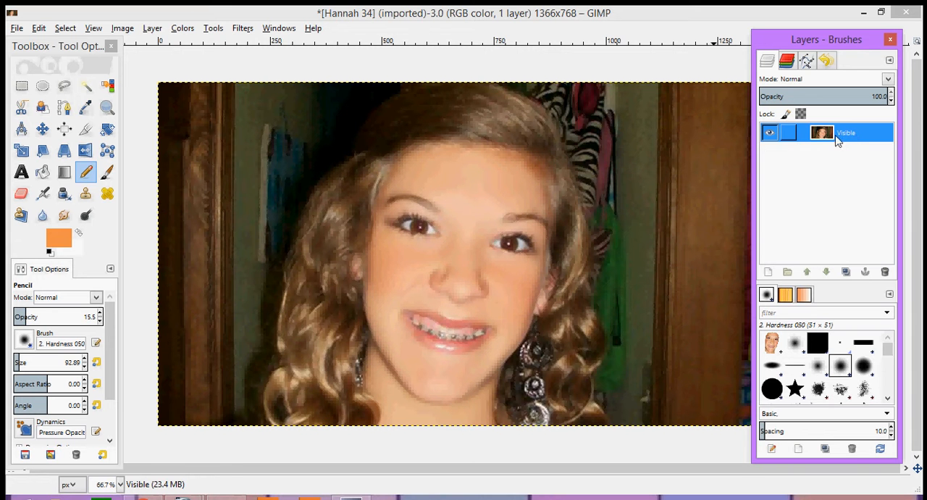
right_click(852, 139)
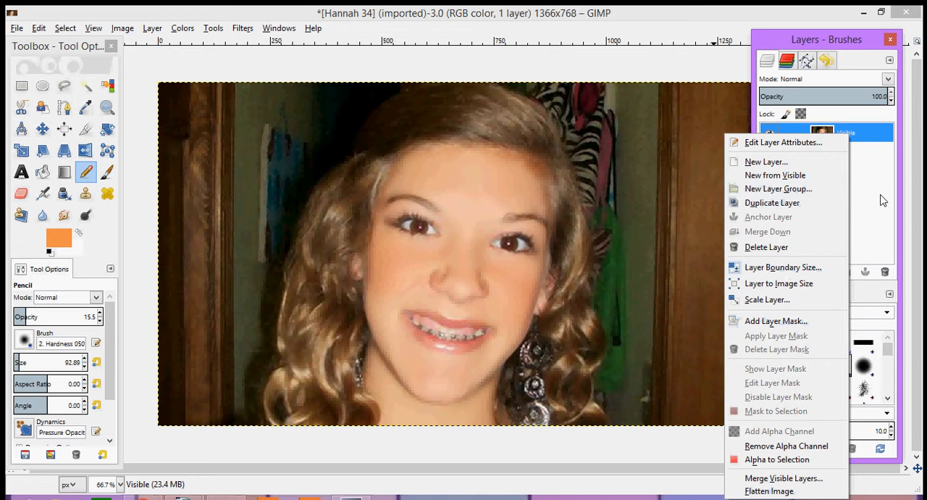
left_click(873, 165)
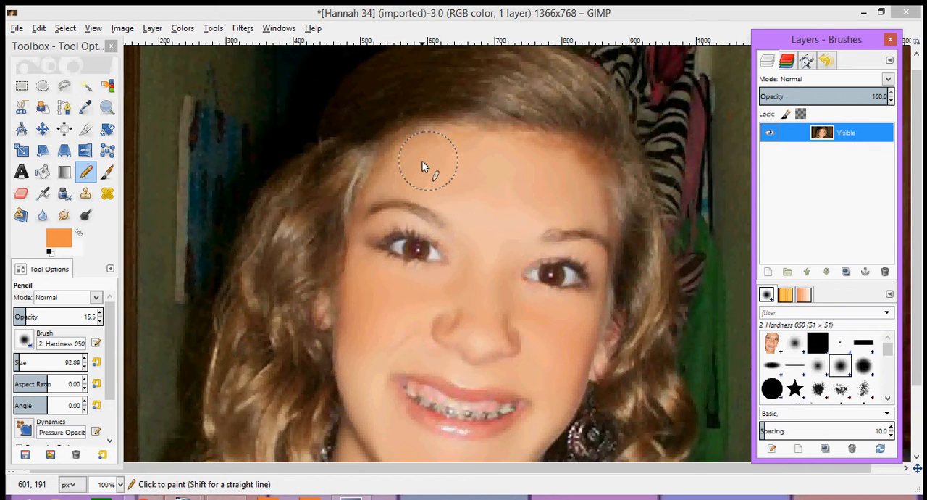
- Switch to the Smudge tool and set its brush size to 48.89 for work on the forehead
scroll(424, 165, "up", 1)
scroll(471, 197, "down", 1)
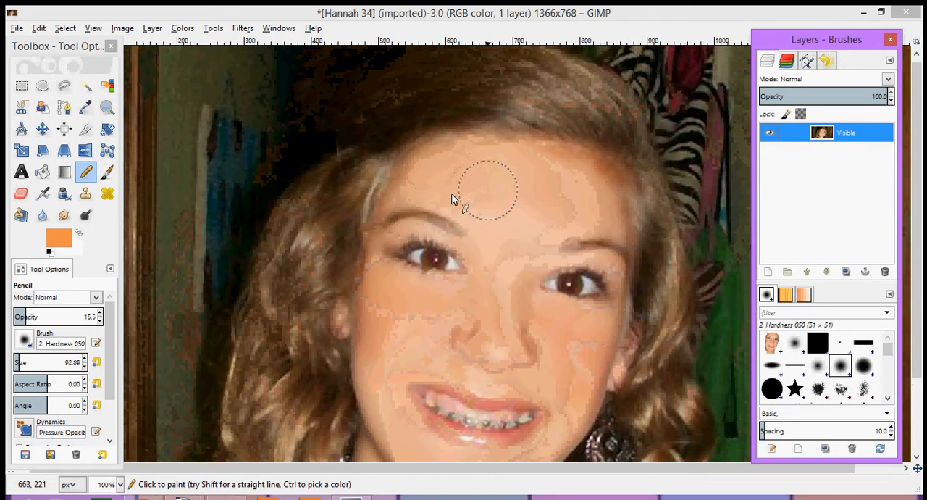
left_click(63, 217)
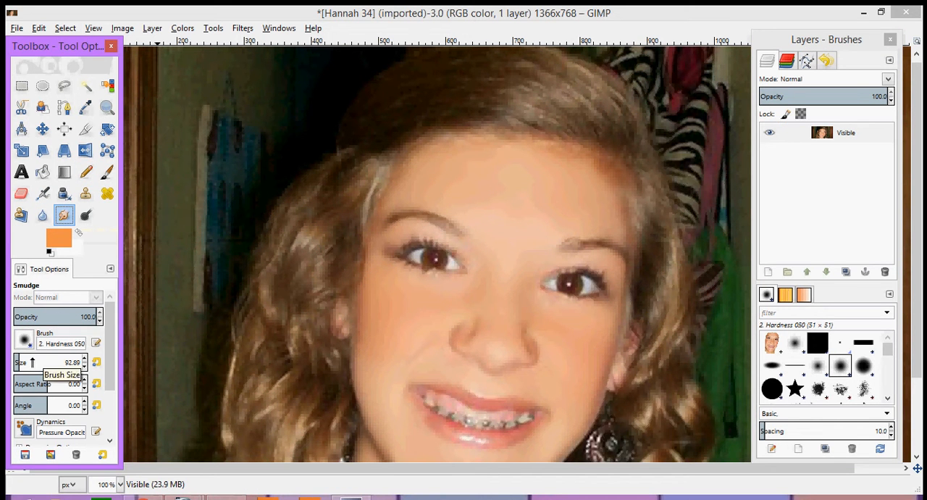
left_click(84, 366)
left_click(84, 367)
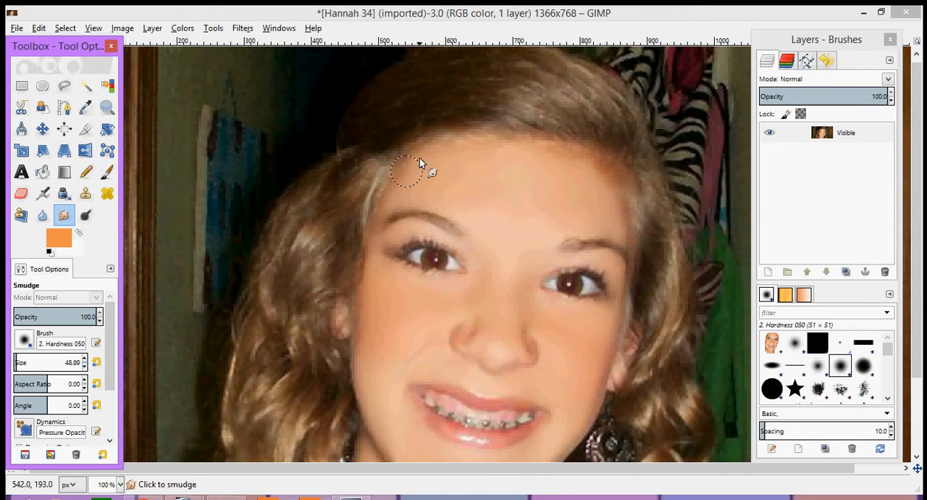
- Smudge the skin along the hairline, temple and outer cheek on the left side of the face
scroll(414, 155, "up", 1)
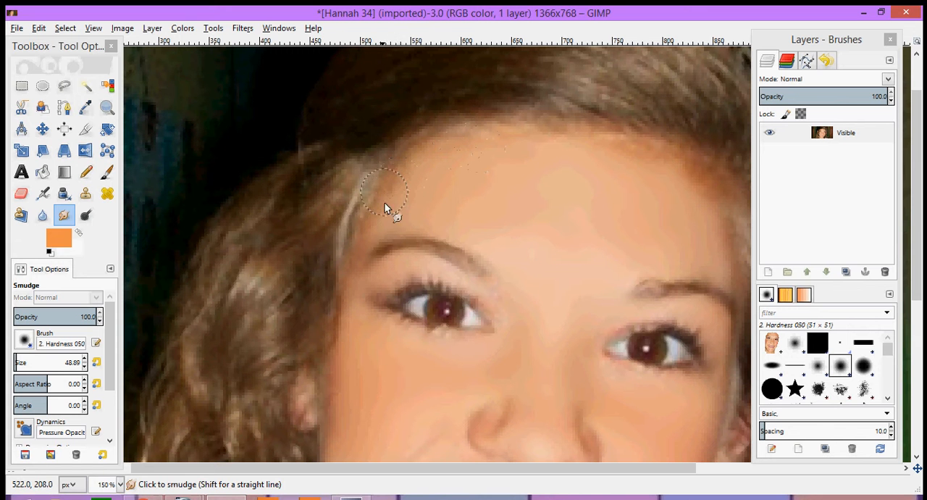
left_click_drag(370, 228, 354, 246)
mouse_move(354, 331)
left_mouse_down()
mouse_move(350, 321)
mouse_move(339, 336)
left_mouse_up()
left_click_drag(353, 297, 332, 338)
scroll(344, 312, "down", 3)
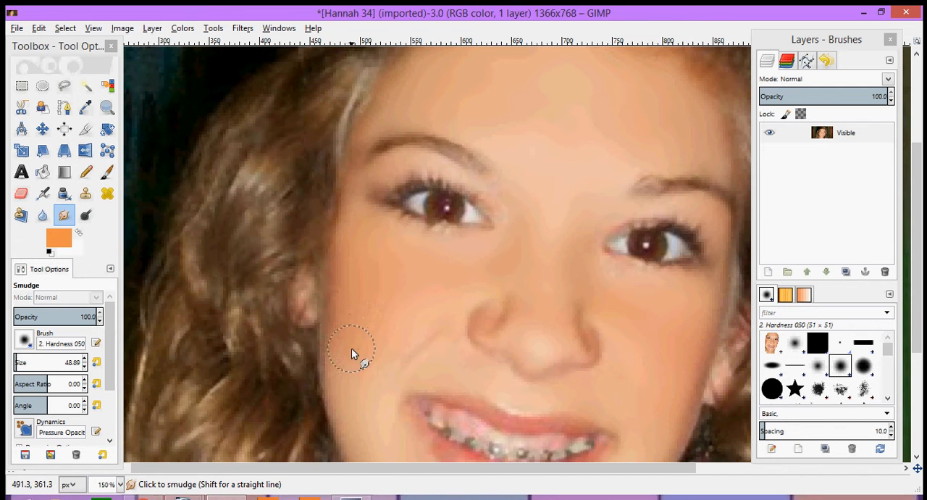
left_click_drag(335, 254, 330, 286)
mouse_move(331, 316)
left_mouse_down()
mouse_move(329, 371)
mouse_move(326, 309)
left_mouse_up()
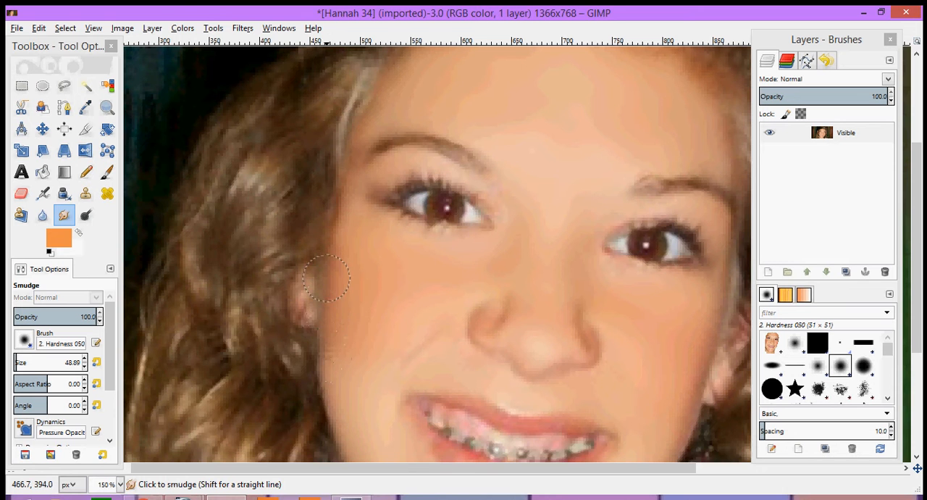
- Smudge the outer skin edge on the right side of the face, from beside the ear up to the forehead
scroll(343, 335, "down", 5)
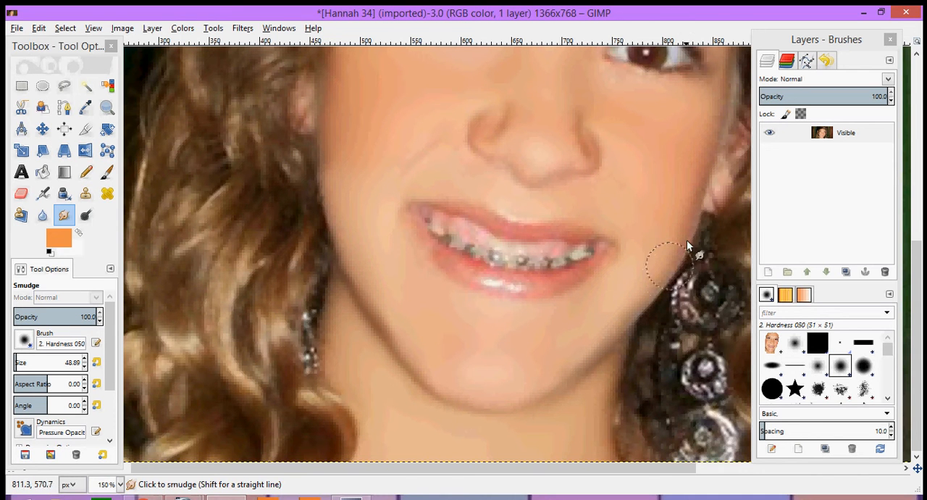
scroll(687, 217, "up", 3)
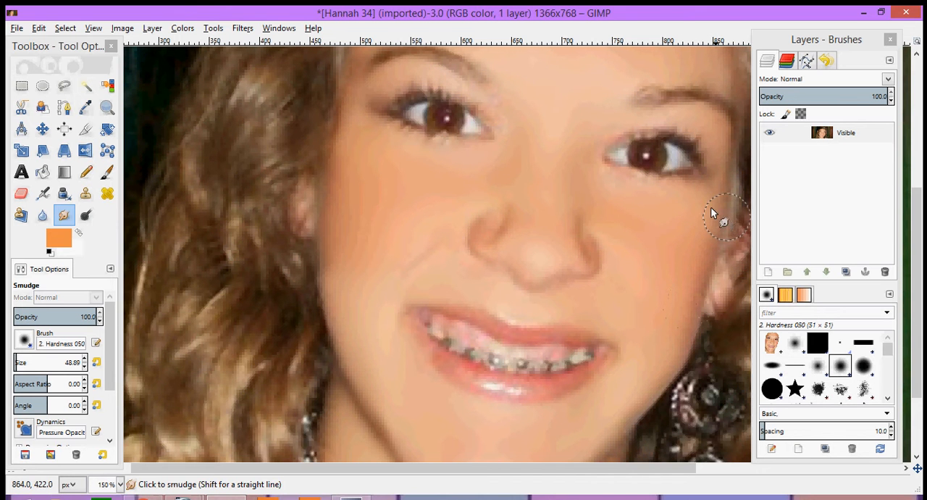
left_click_drag(713, 207, 719, 176)
scroll(724, 173, "up", 3)
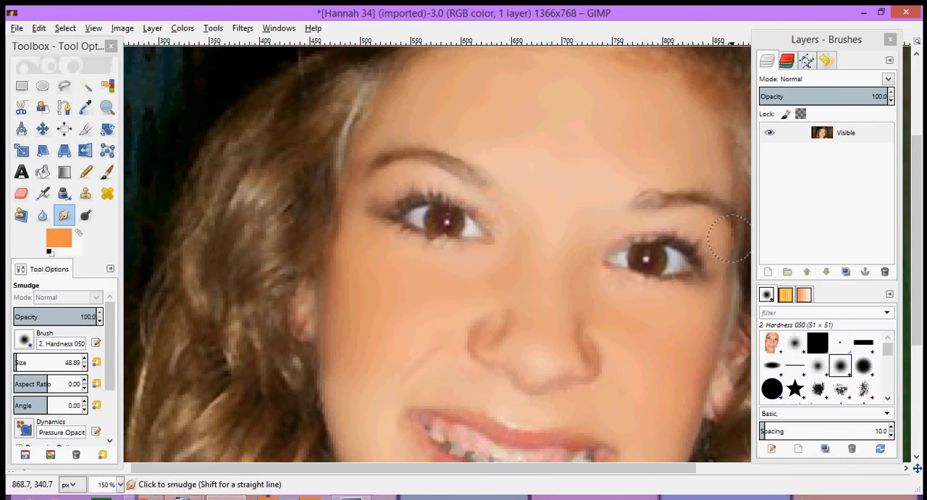
mouse_move(725, 291)
left_mouse_down()
mouse_move(720, 176)
mouse_move(591, 160)
mouse_move(697, 160)
left_mouse_up()
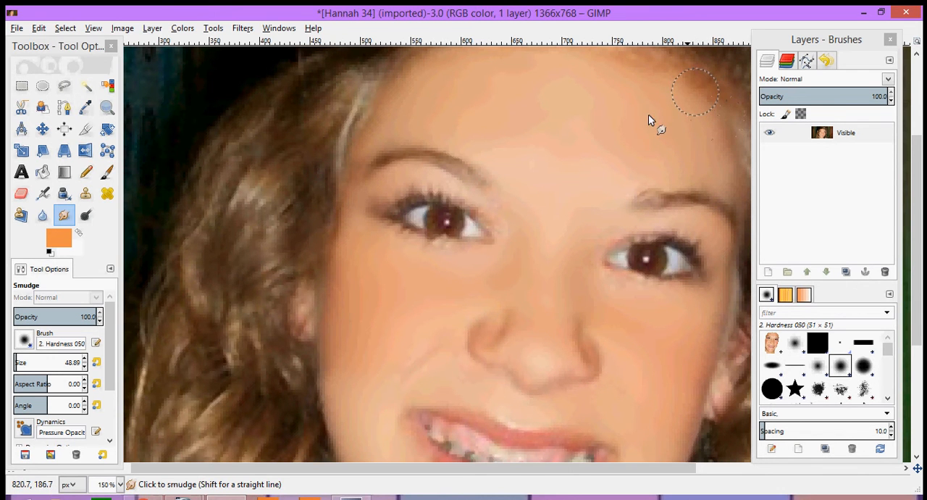
scroll(654, 173, "up", 3)
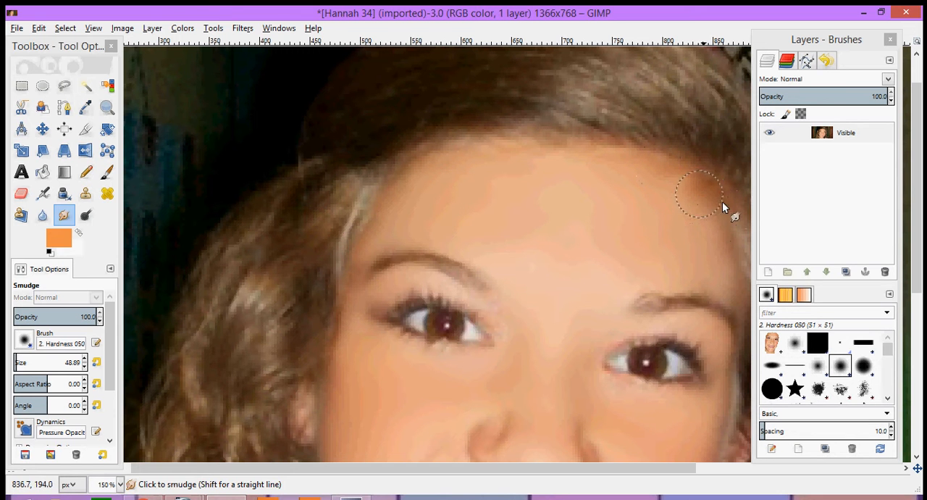
- Examine the smudged face both as a whole and close up for remaining rough areas
scroll(667, 235, "down", 2)
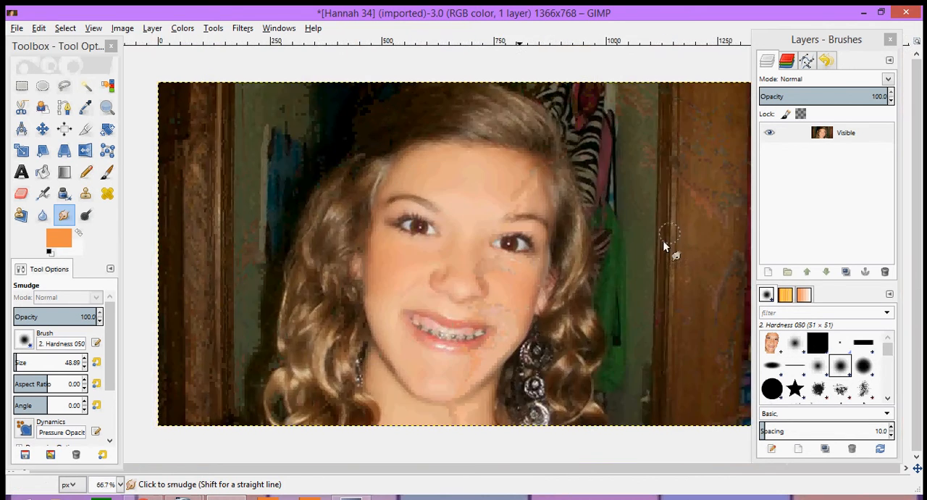
scroll(421, 283, "up", 1)
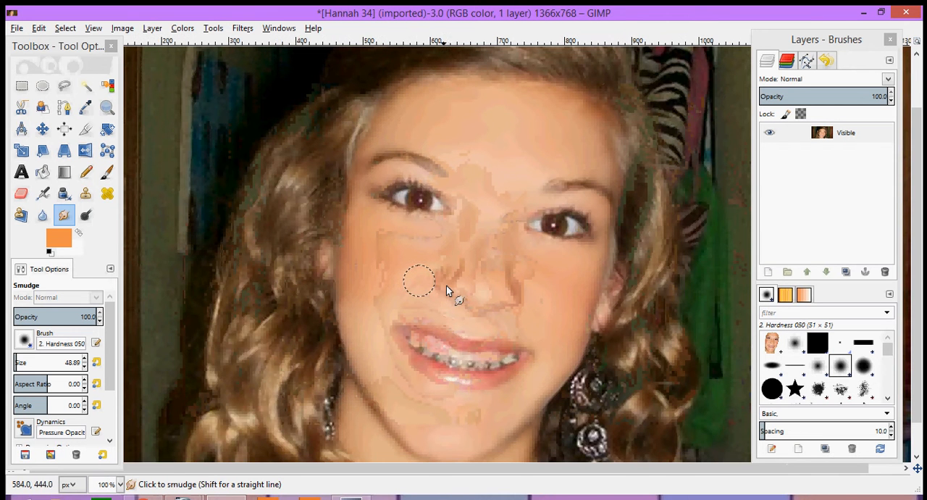
scroll(482, 290, "down", 1)
scroll(436, 348, "up", 1)
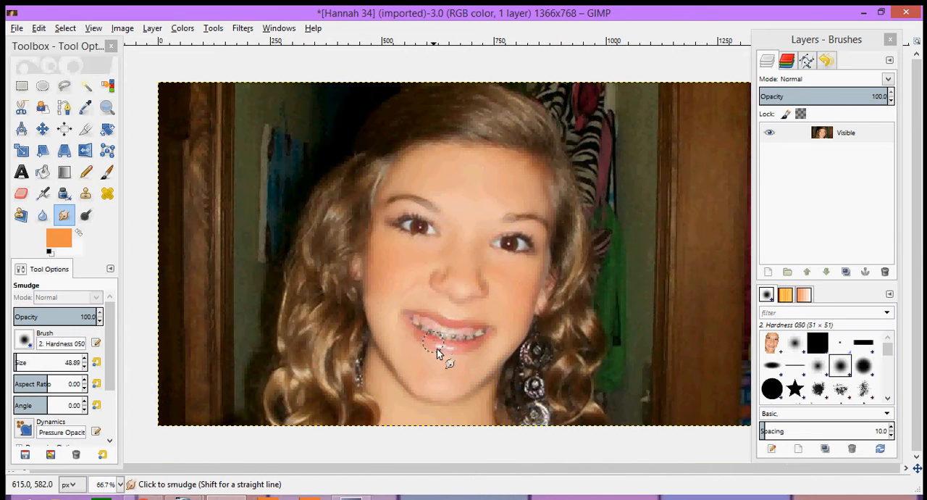
scroll(510, 413, "down", 1)
scroll(494, 397, "up", 1)
scroll(498, 431, "down", 1)
scroll(499, 435, "up", 1)
scroll(481, 293, "down", 1)
scroll(467, 264, "up", 1)
scroll(485, 155, "down", 1)
key("plus")
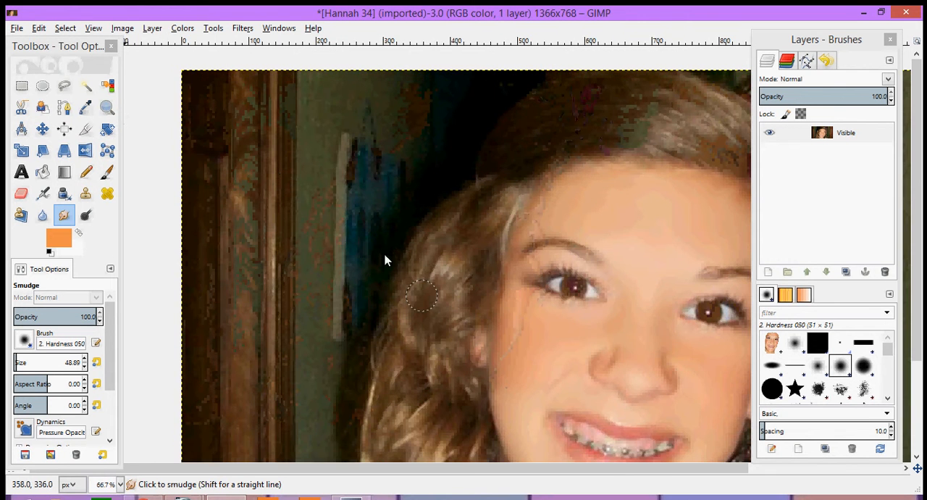
key("plus")
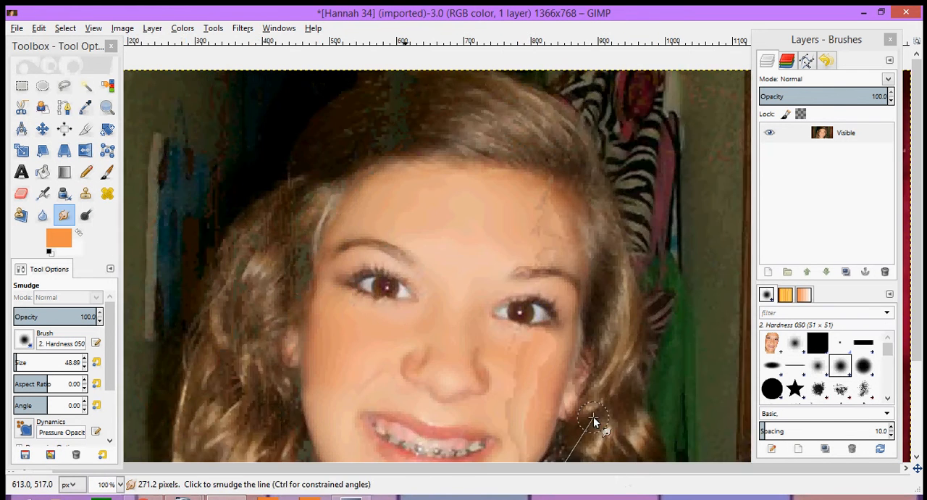
- Reduce the Smudge brush to size 22.89 and its opacity to 57 for finer work on the face
scroll(483, 375, "down", 3)
key("plus")
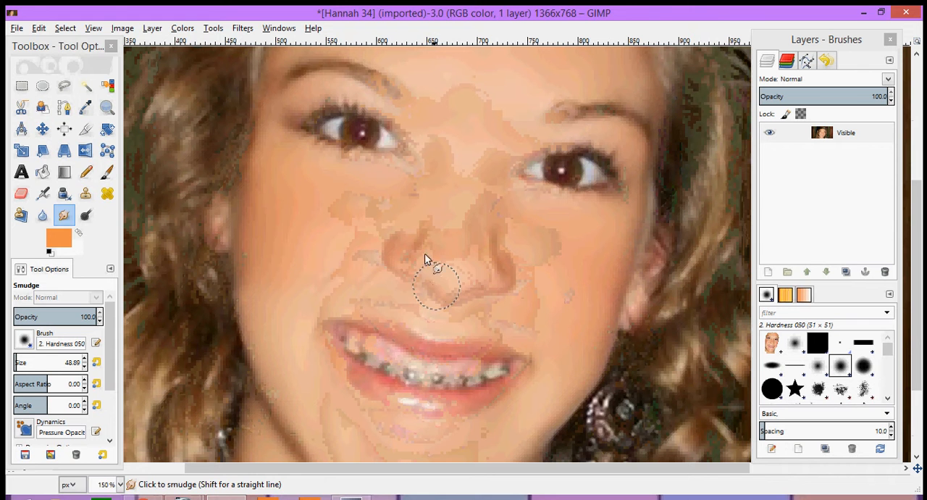
left_click(84, 368)
left_click(84, 368)
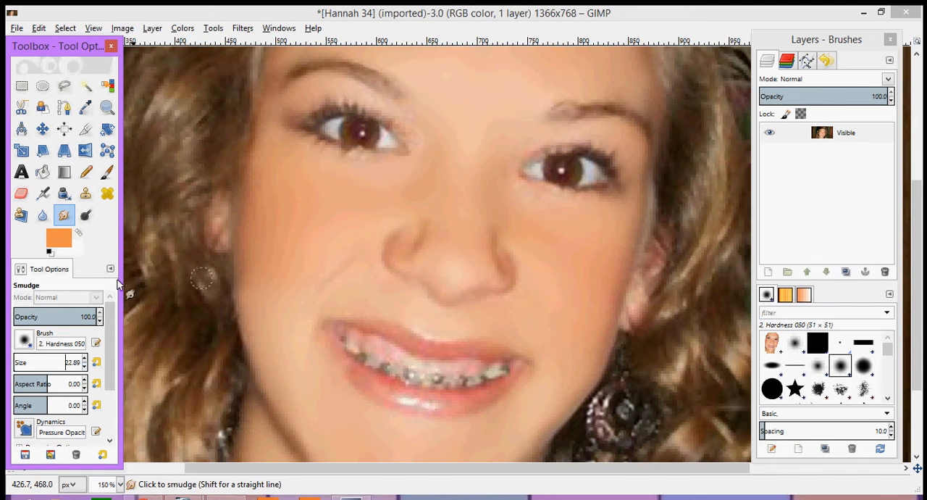
left_click(100, 323)
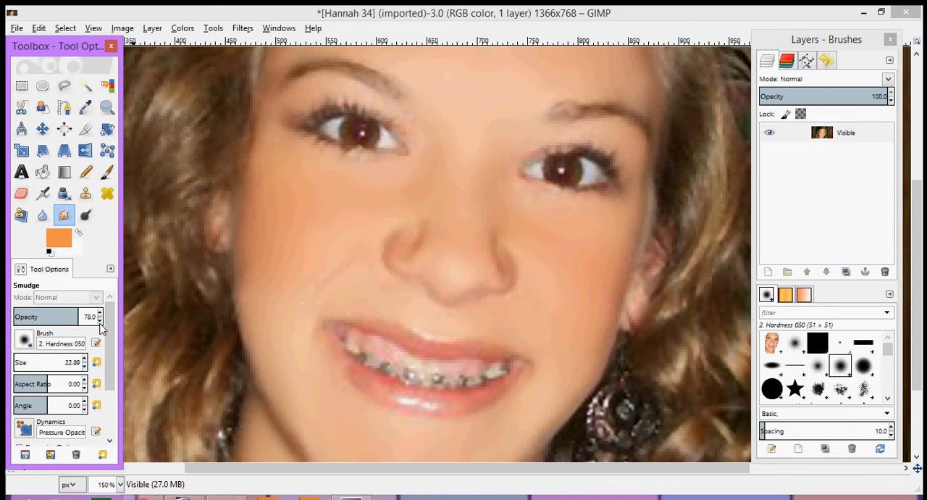
left_click(100, 323)
- Smudge the cheek crease beside the nose and the skin under and along the nose
mouse_move(318, 299)
left_mouse_down()
mouse_move(361, 254)
mouse_move(393, 263)
mouse_move(398, 229)
mouse_move(385, 241)
mouse_move(392, 270)
mouse_move(408, 279)
mouse_move(426, 235)
mouse_move(410, 254)
mouse_move(408, 234)
left_mouse_up()
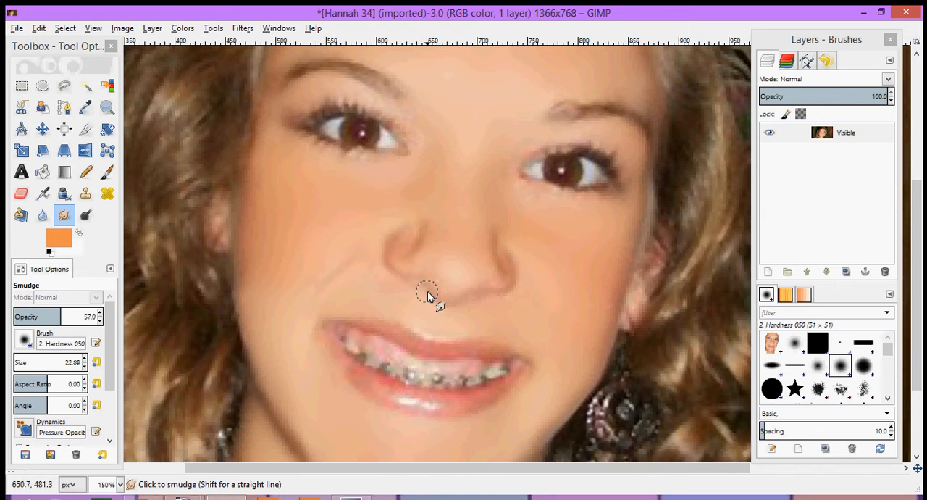
left_click_drag(450, 298, 478, 290)
mouse_move(493, 234)
left_mouse_down()
mouse_move(502, 283)
mouse_move(496, 252)
mouse_move(502, 291)
left_mouse_up()
scroll(447, 289, "down", 3)
- Sample the light skin tone from the cheek crease and paint over the nose's shaded edges with the Pencil
scroll(519, 286, "up", 1)
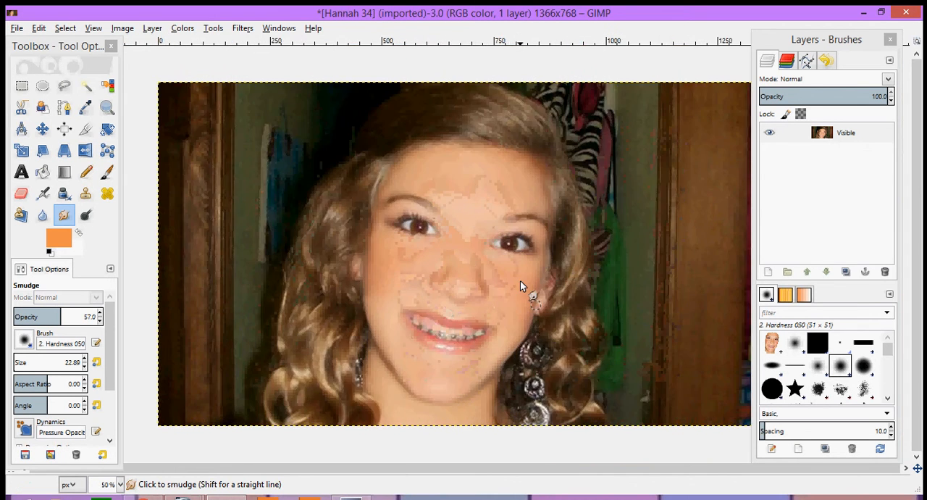
scroll(472, 273, "up", 2)
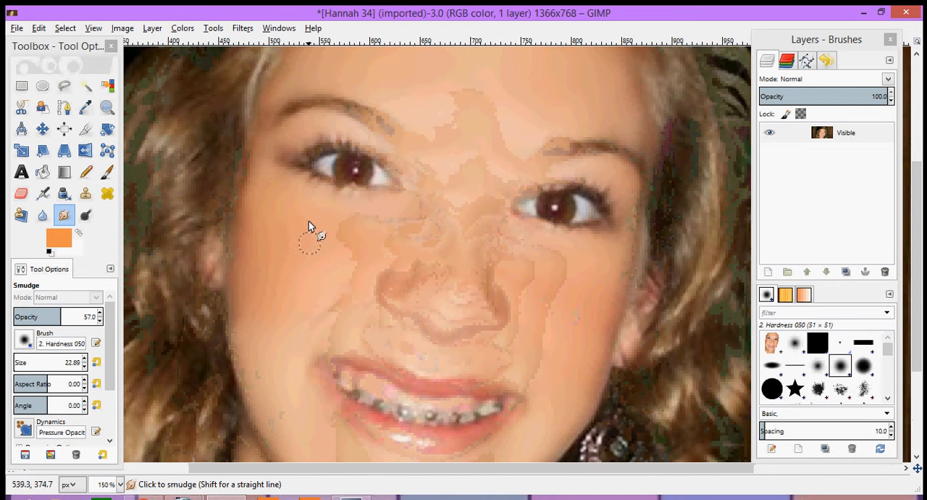
key("n")
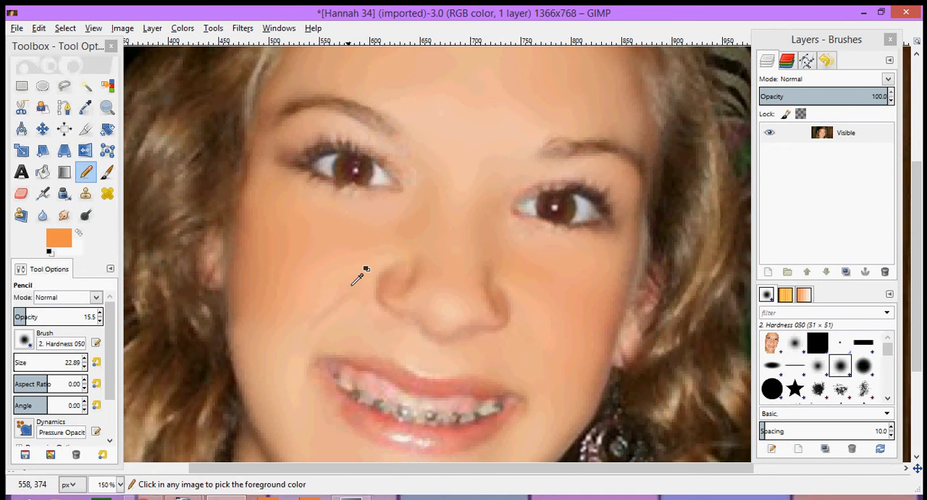
left_click(338, 325, "ctrl")
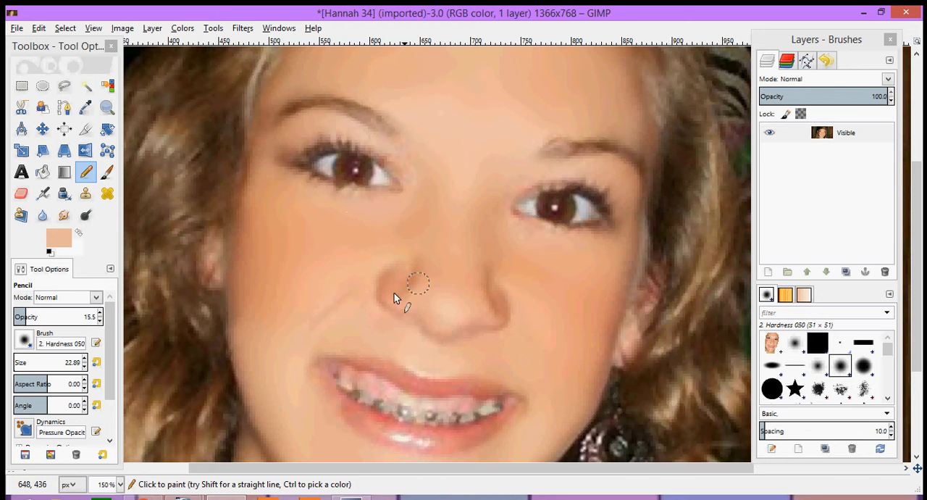
mouse_move(393, 292)
left_mouse_down()
mouse_move(350, 285)
mouse_move(373, 289)
left_mouse_up()
mouse_move(447, 339)
left_mouse_down()
mouse_move(508, 326)
mouse_move(493, 273)
mouse_move(497, 309)
left_mouse_up()
scroll(546, 267, "down", 2)
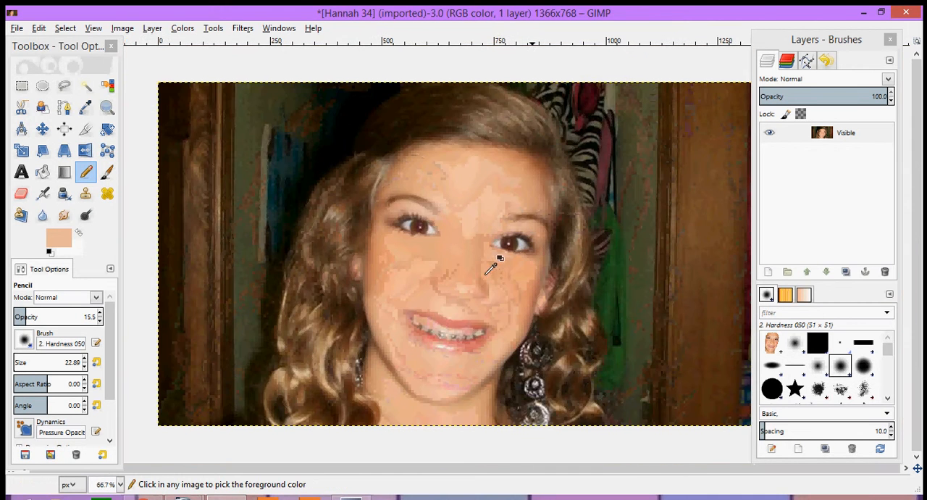
- Outline the lower nose with a closed polygonal Free Select selection
scroll(457, 270, "up", 2)
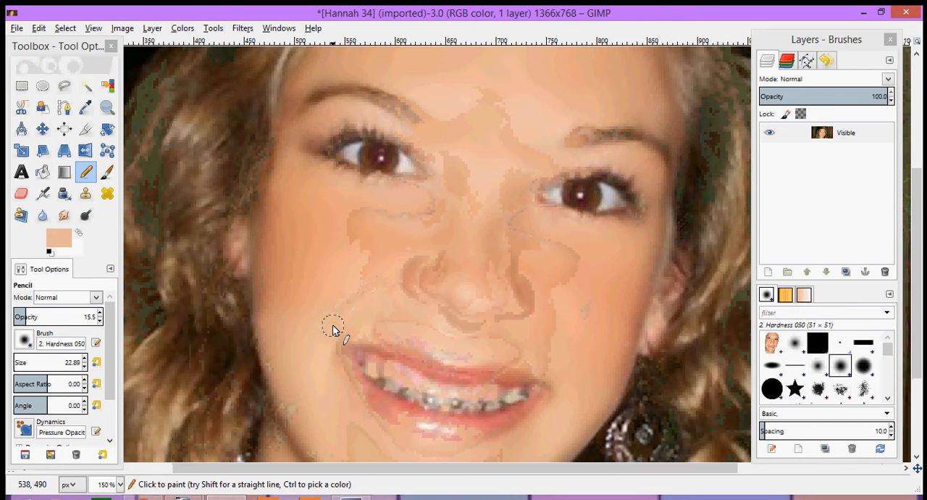
key("f")
left_click(402, 247)
left_click(452, 232)
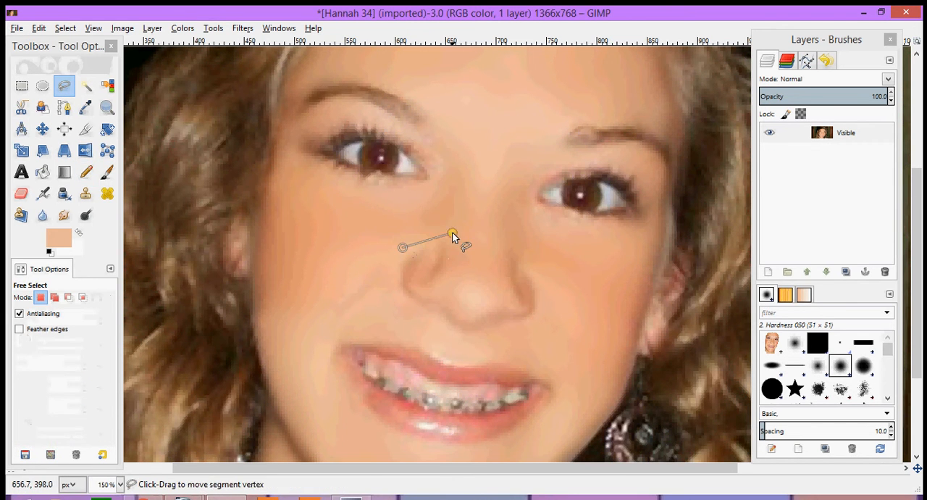
left_click(558, 247)
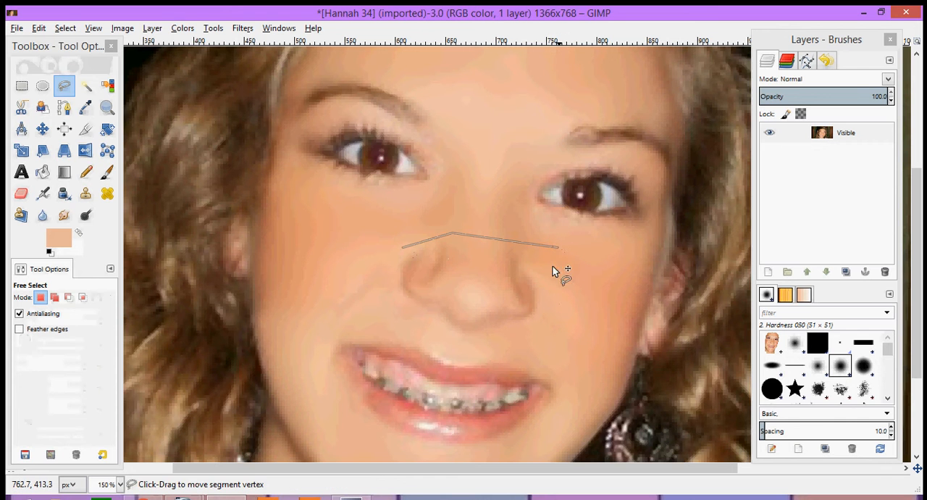
left_click_drag(542, 276, 531, 251)
left_click(549, 298)
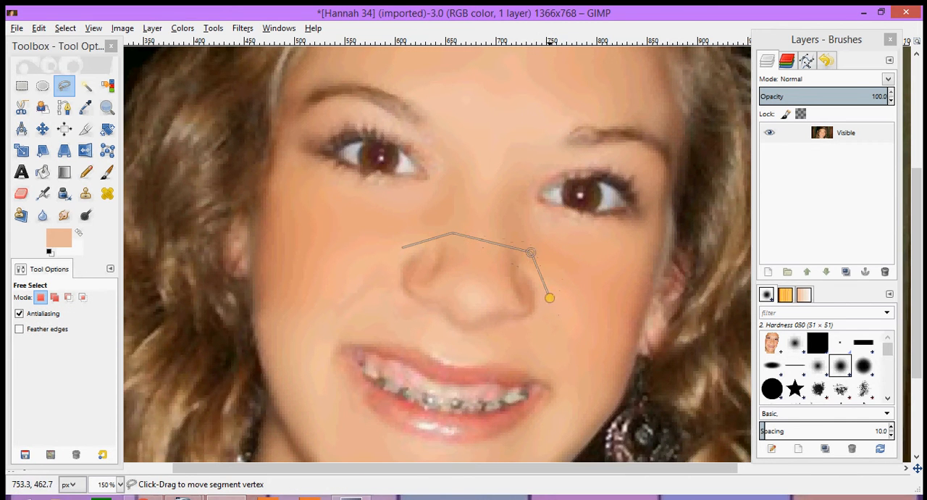
left_click(538, 321)
left_click(472, 338)
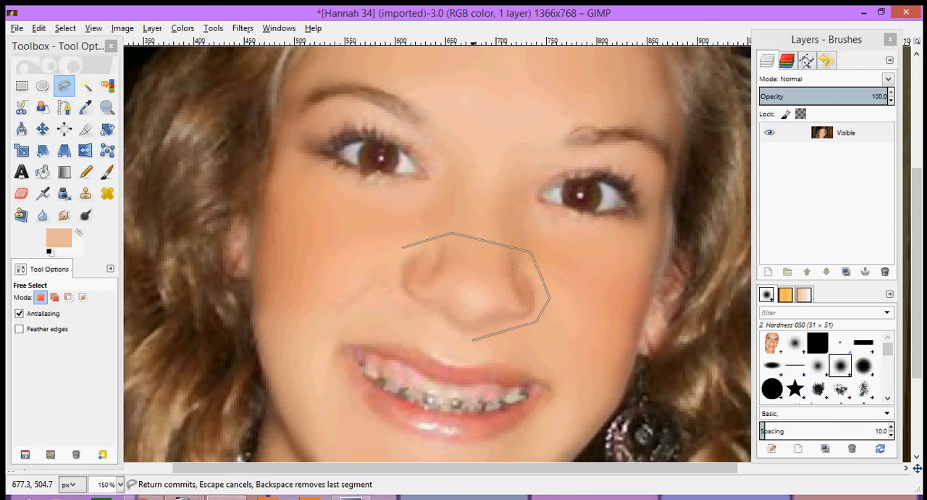
left_click(412, 319)
left_click(392, 260)
left_click(403, 248)
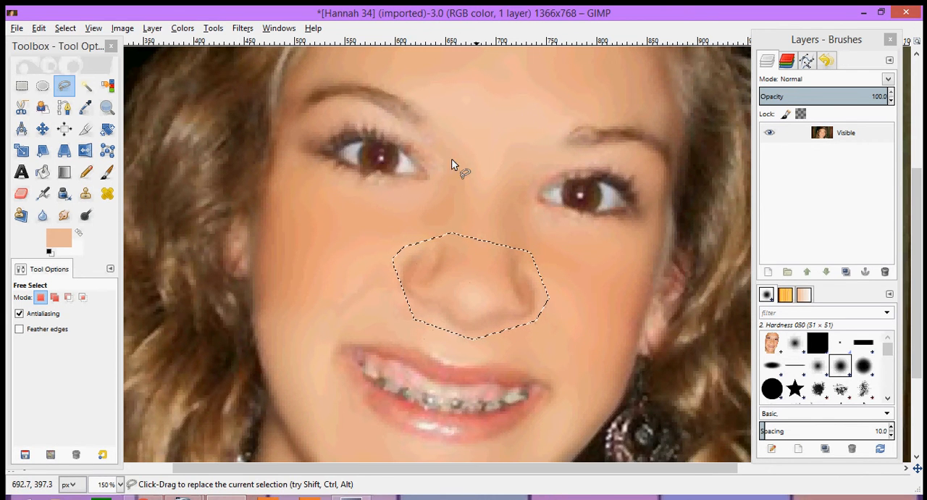
- Apply a Gaussian blur with a reduced radius to the selected nose area and clear the selection
left_click(245, 30)
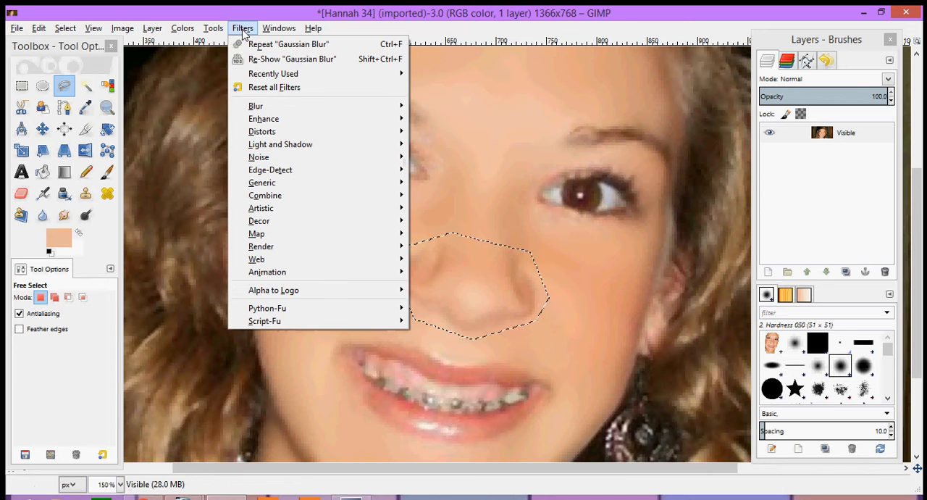
left_click(275, 60)
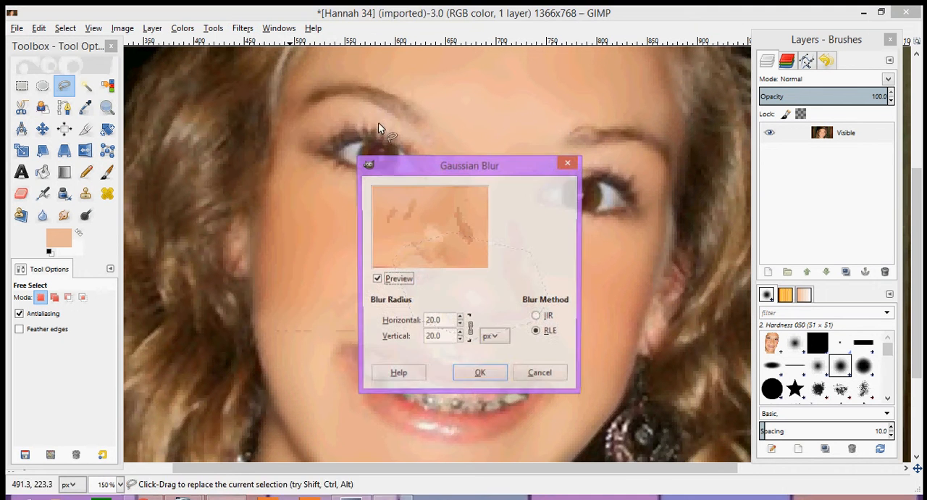
left_click(459, 325)
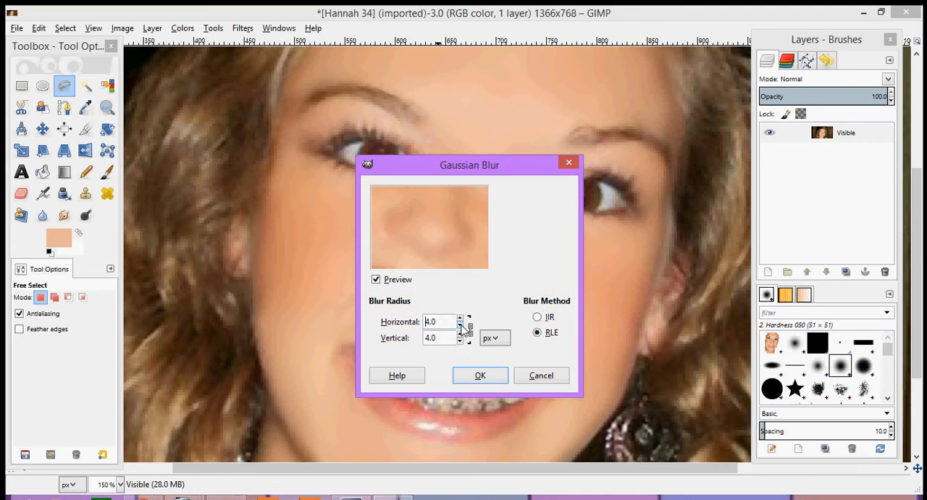
left_click(460, 319)
left_click(478, 375)
key("ctrl+shift+a")
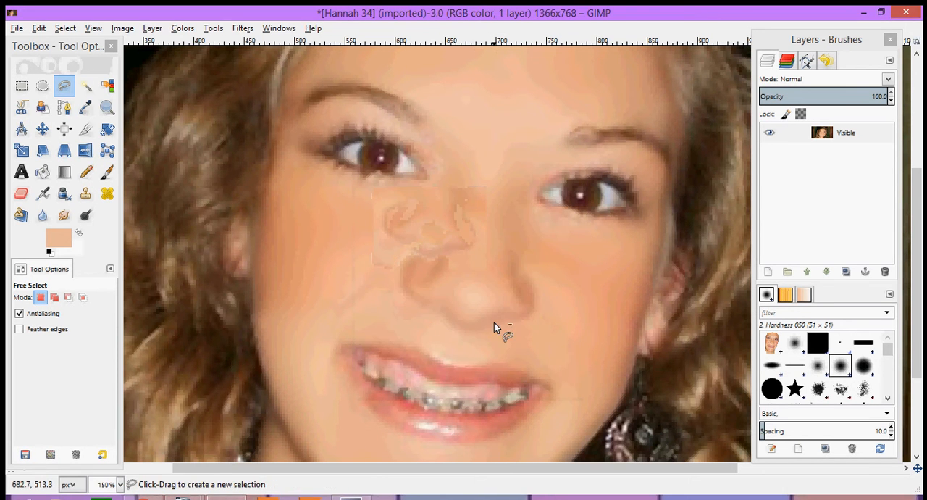
- Smudge the shading on the nose bridge and above the left nostril
scroll(497, 325, "down", 3)
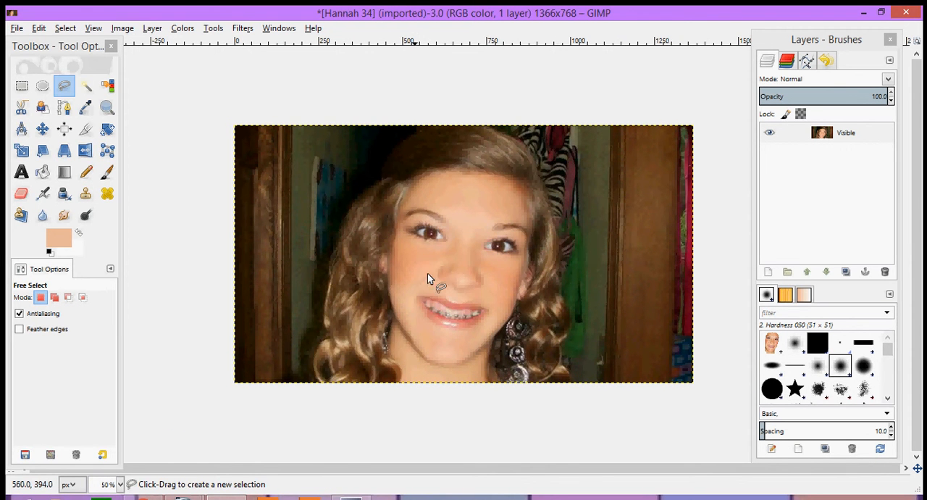
scroll(449, 269, "up", 2)
scroll(463, 270, "up", 1)
key("s")
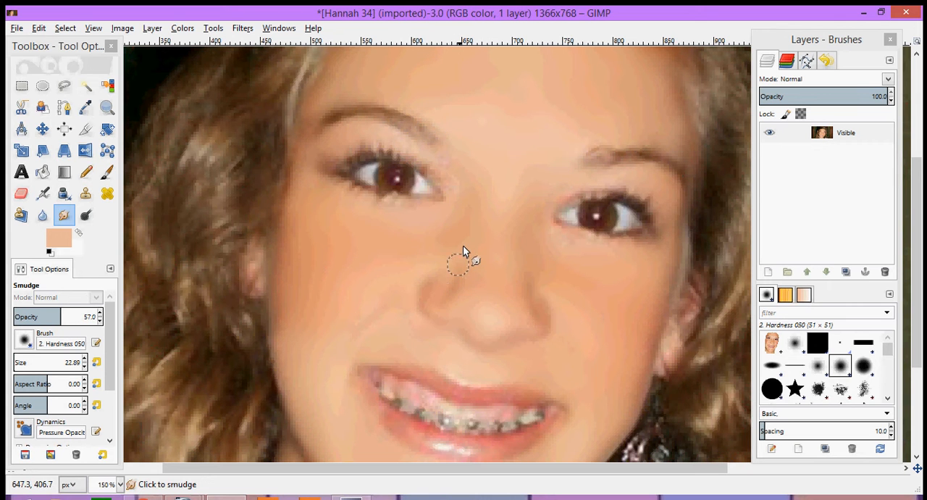
left_click(465, 238)
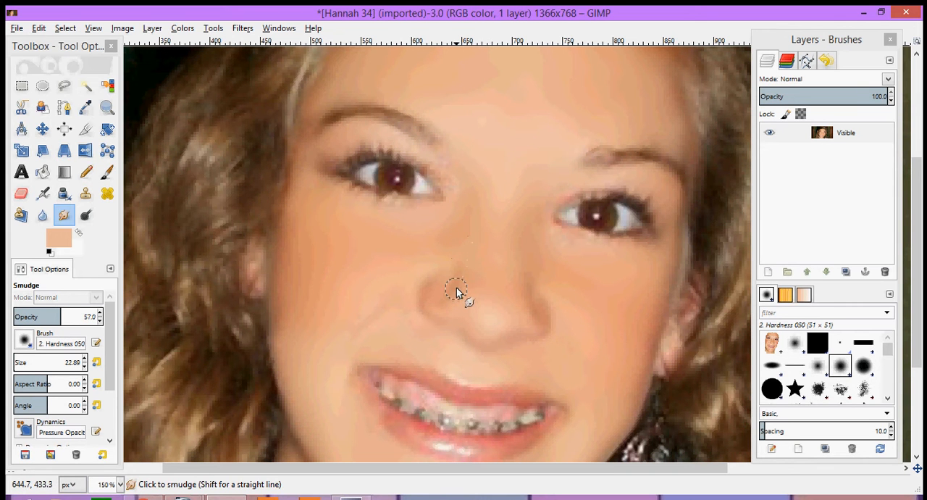
left_click_drag(457, 289, 464, 269)
scroll(513, 285, "down", 2)
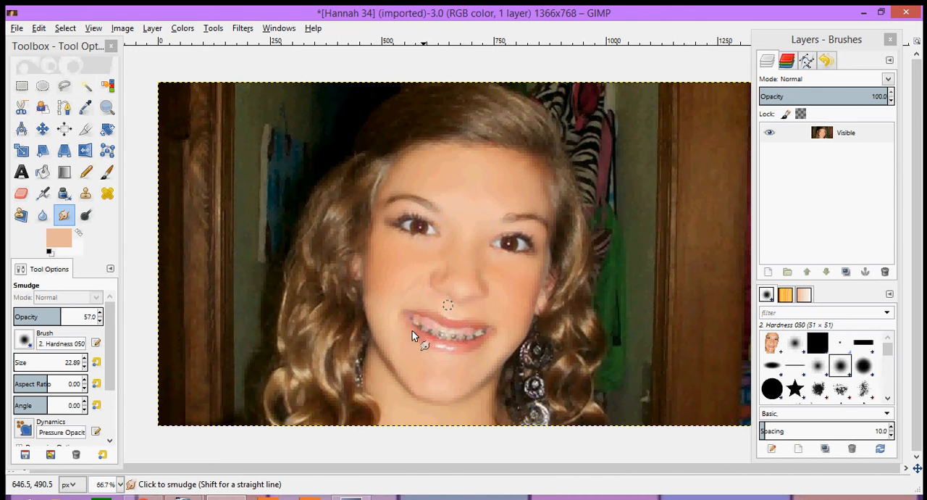
- Smooth the lower lip with Smudge strokes across its highlight
scroll(444, 326, "up", 2)
scroll(462, 313, "up", 1)
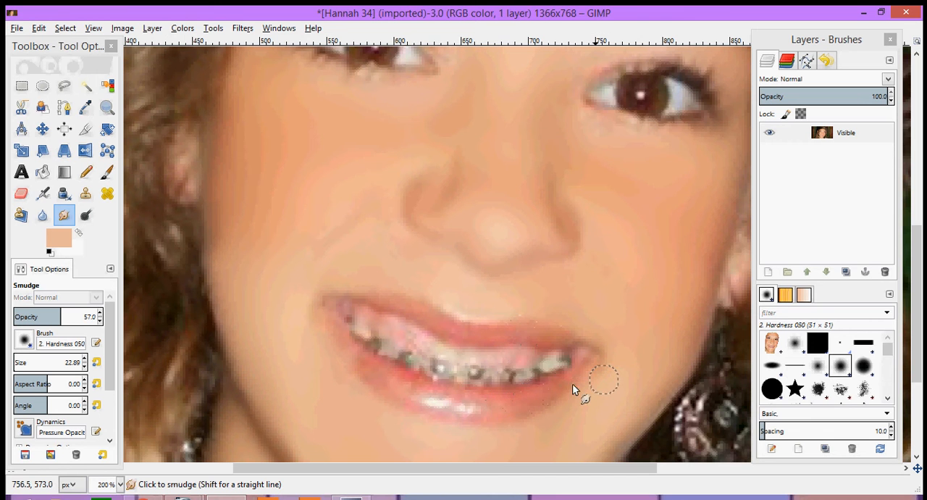
left_click_drag(466, 405, 427, 400)
mouse_move(470, 415)
left_mouse_down()
mouse_move(440, 412)
mouse_move(463, 408)
mouse_move(387, 378)
mouse_move(436, 385)
left_mouse_up()
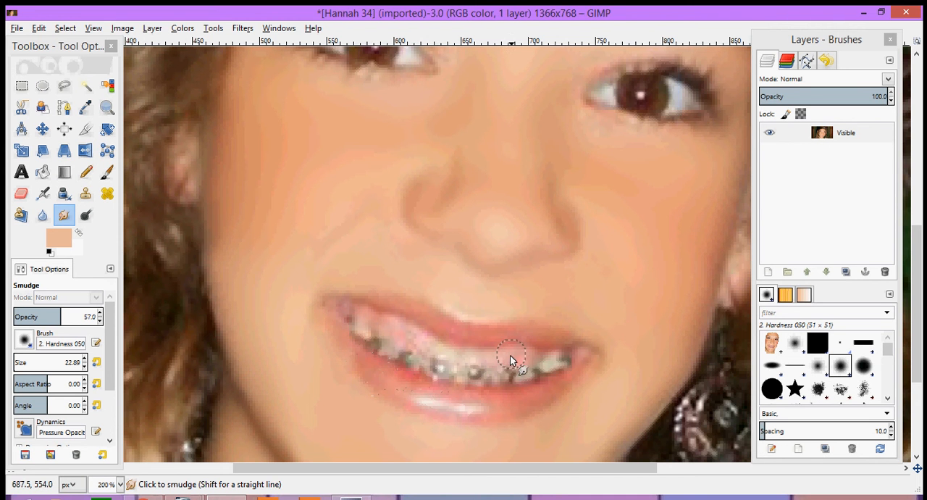
scroll(510, 360, "down", 3)
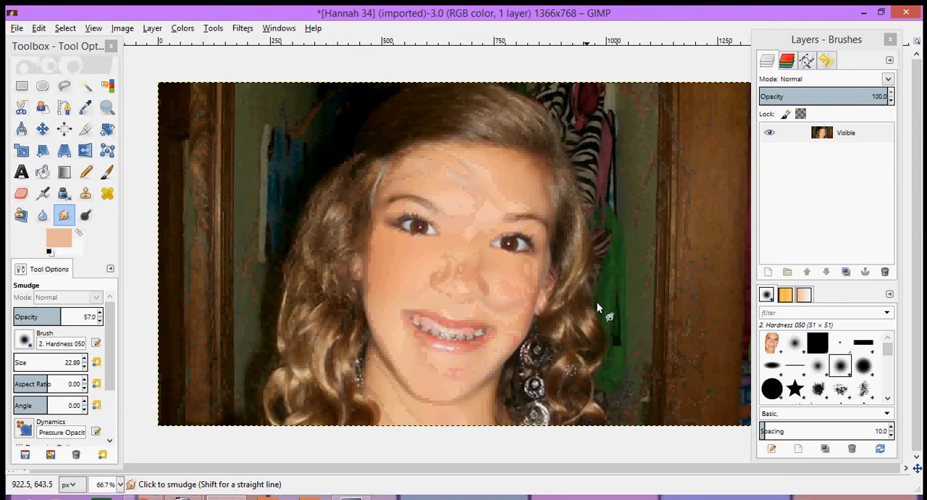